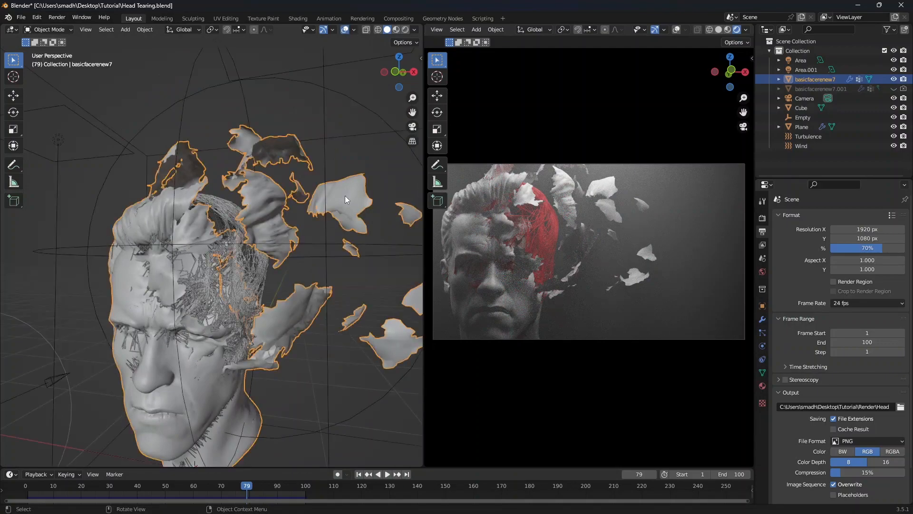
Examine the finished head-tearing scene by orbiting and zooming around it in the viewport
scroll(209, 284, up, 8)
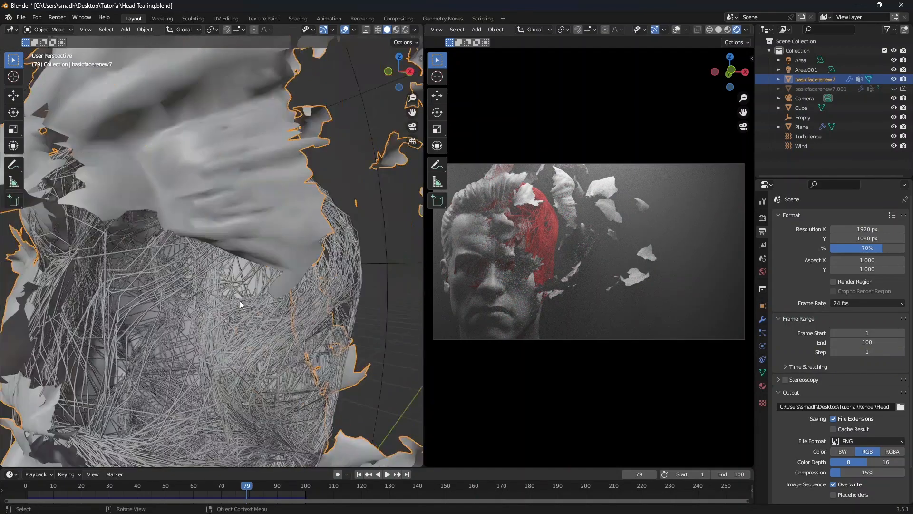
click(240, 302)
scroll(240, 301, down, 6)
middle_drag(240, 301, 229, 336)
scroll(228, 307, down, 3)
scroll(197, 316, up, 8)
scroll(197, 315, down, 5)
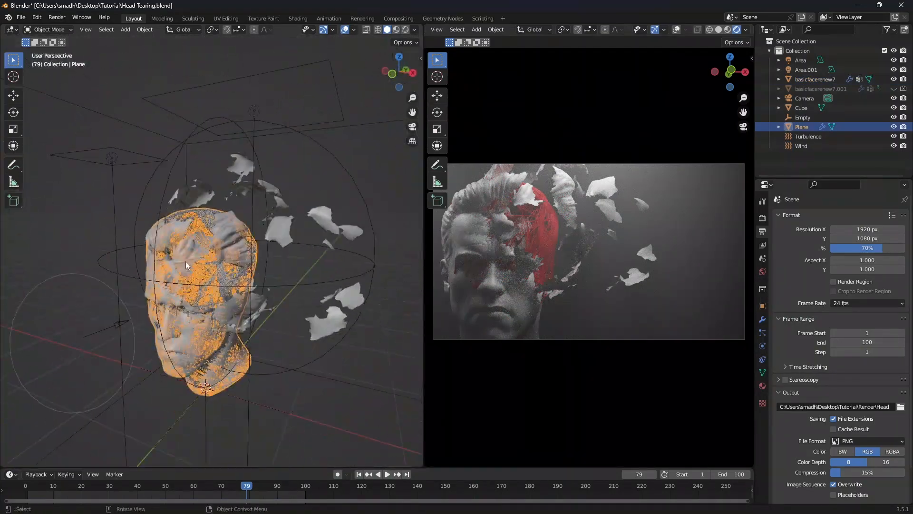
Start a new scene containing only the head sculpt model
key(ctrl+n)
key(shift+a)
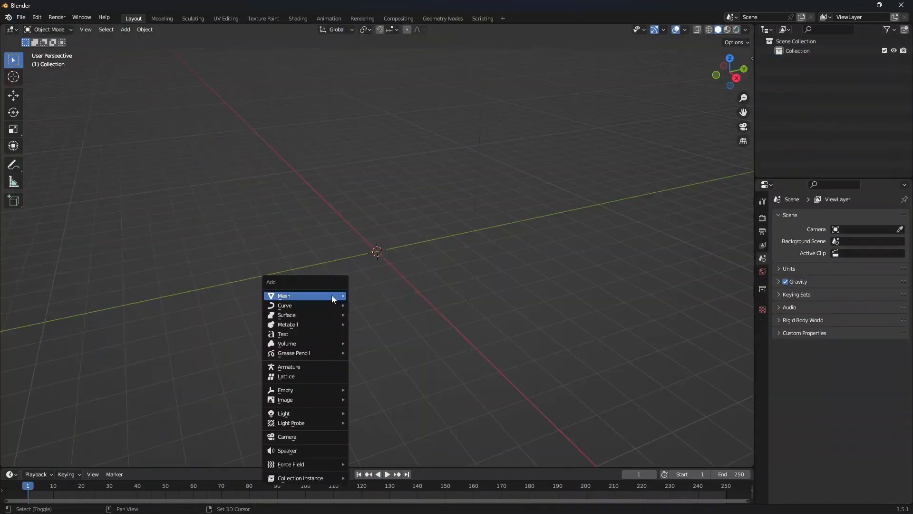
click(21, 17)
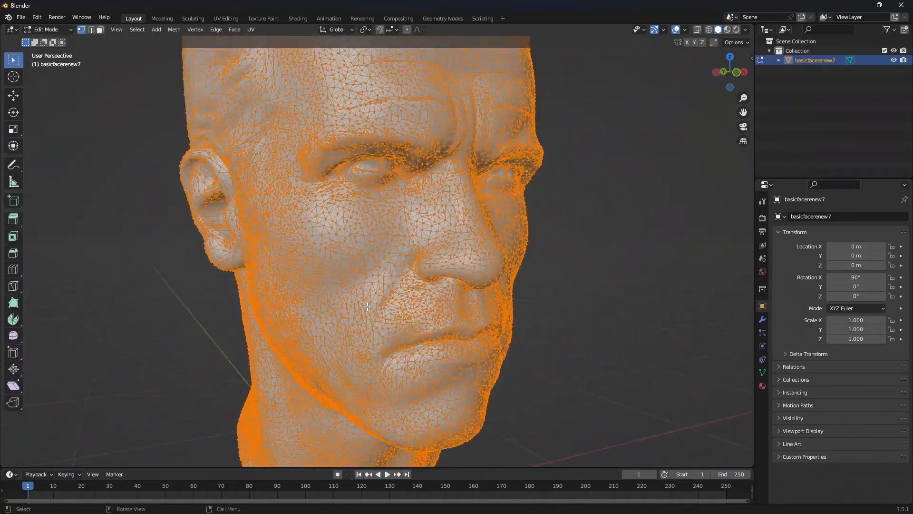
key(Tab)
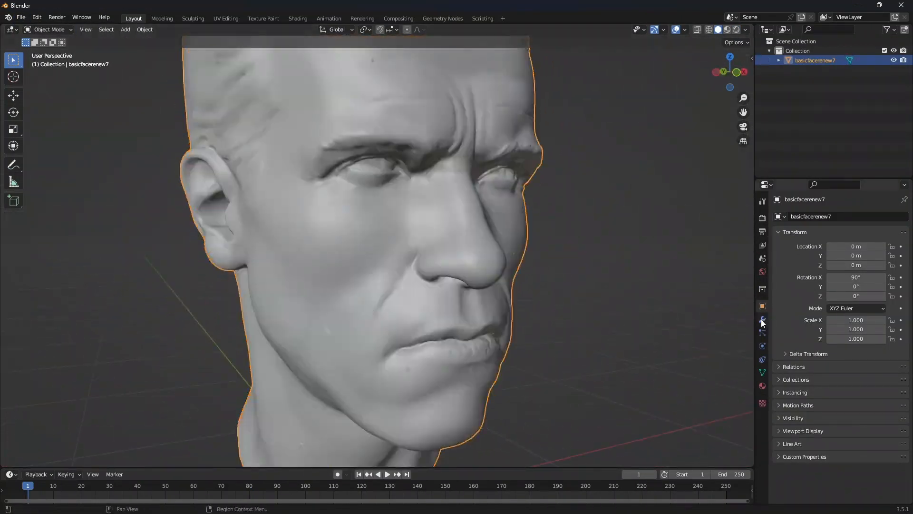
Add a Decimate modifier to the head and set its ratio to 0.3
click(763, 319)
click(839, 217)
click(724, 285)
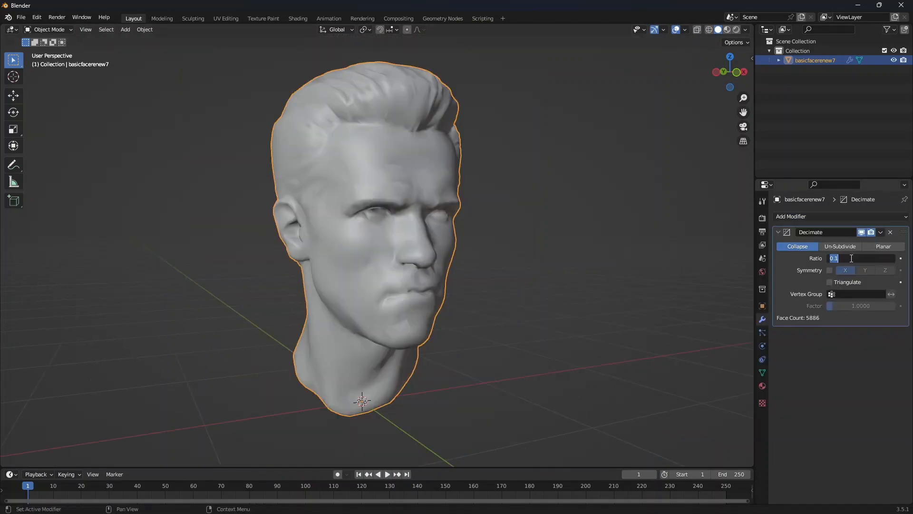
double_click(857, 258)
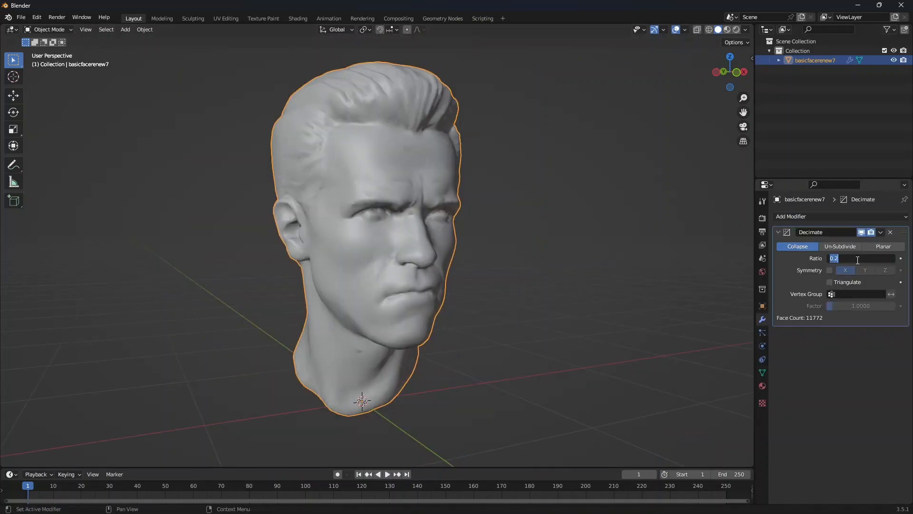
text(0.3)
key(Return)
Apply the Decimate modifier to the head in front view
middle_drag(334, 217, 239, 247)
key(KP_1)
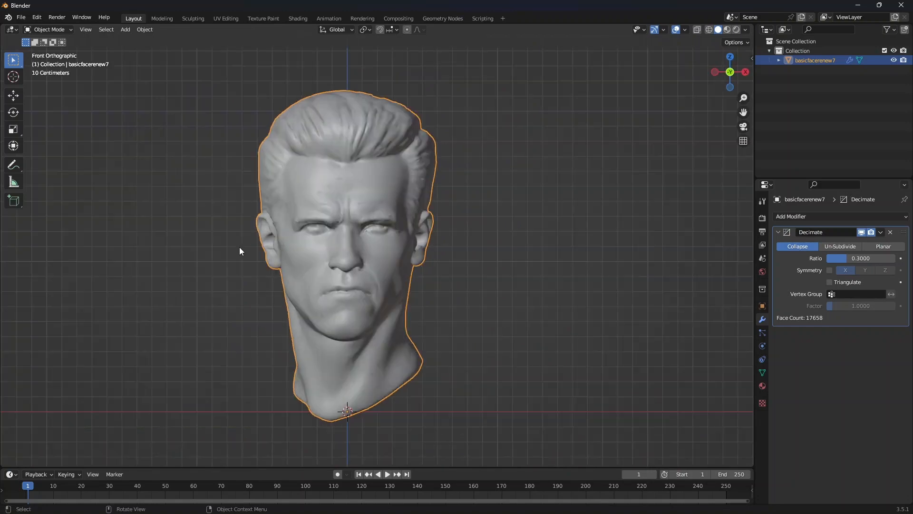
scroll(239, 247, down, 3)
shift+middle_drag(363, 304, 344, 309)
scroll(378, 272, up, 3)
click(881, 232)
click(845, 243)
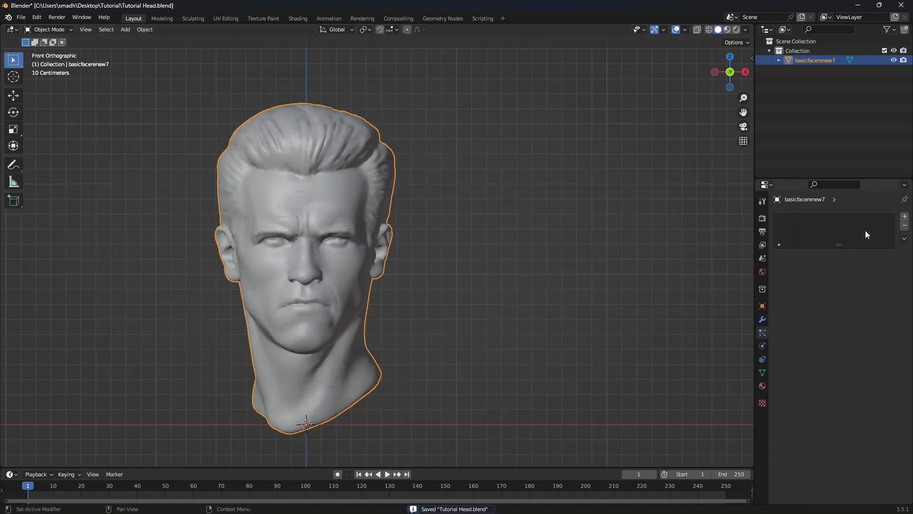
Add a particle system to the head, set emission to end at frame 1, and preview playback
click(905, 217)
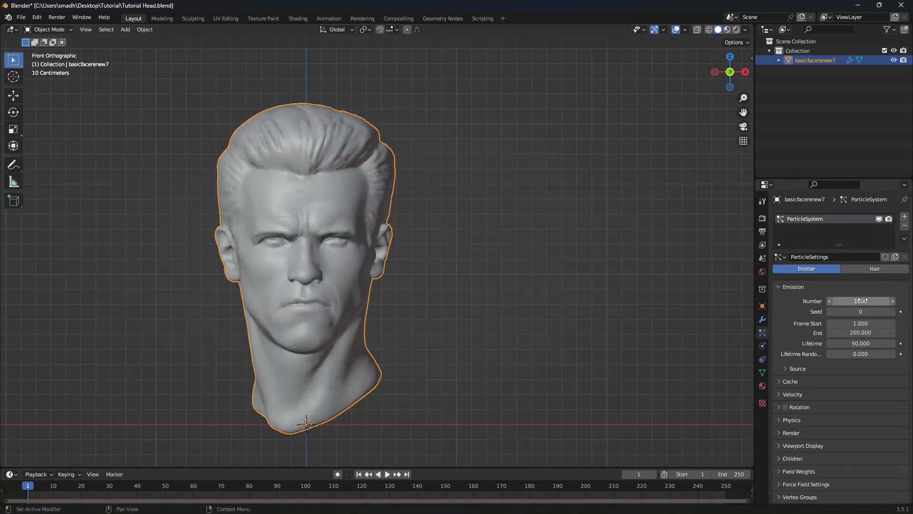
text(1)
key(Tab)
text(1)
key(Return)
key(space)
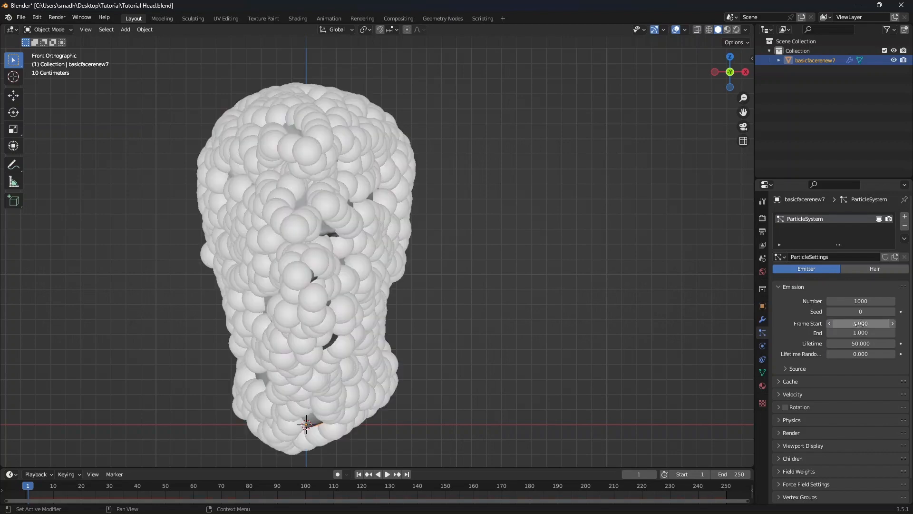
key(Escape)
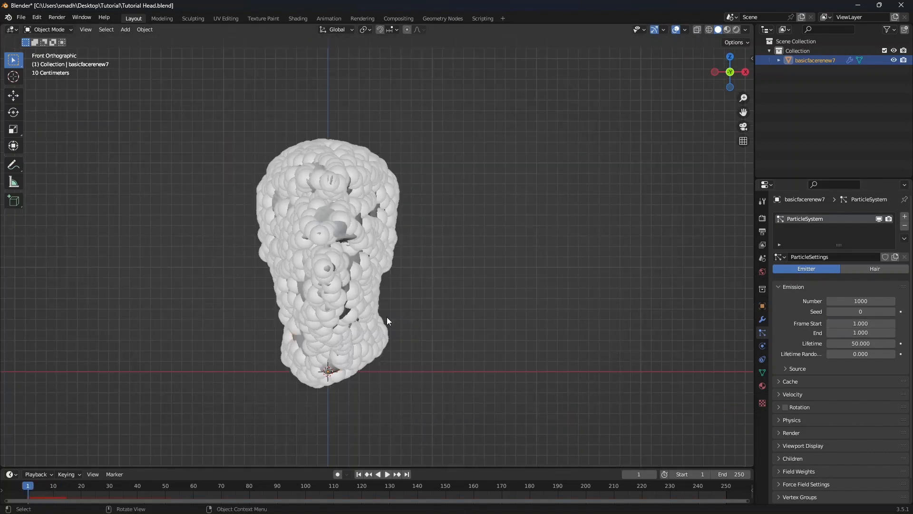
Review the particle system's field weights and velocity settings
scroll(387, 317, down, 1)
scroll(846, 379, down, 1)
click(781, 446)
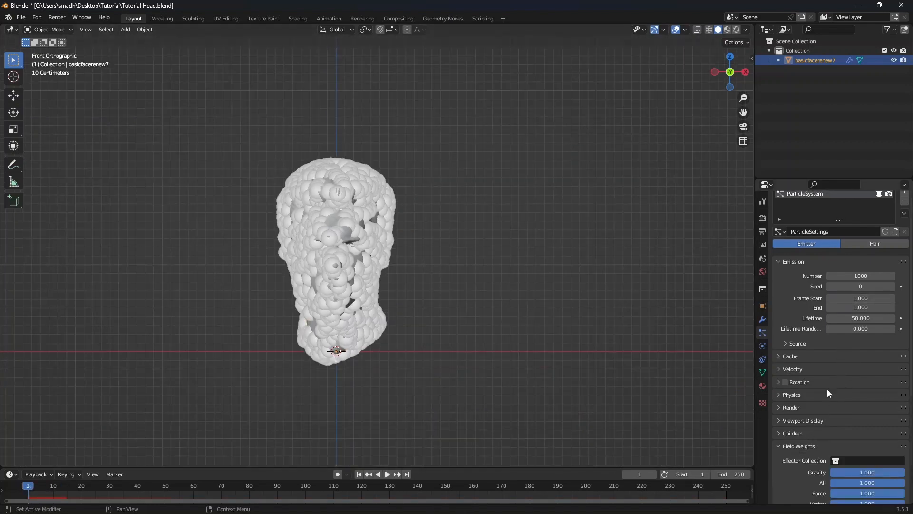
scroll(827, 389, down, 5)
drag(858, 339, 833, 338)
click(780, 314)
click(796, 370)
scroll(795, 368, down, 3)
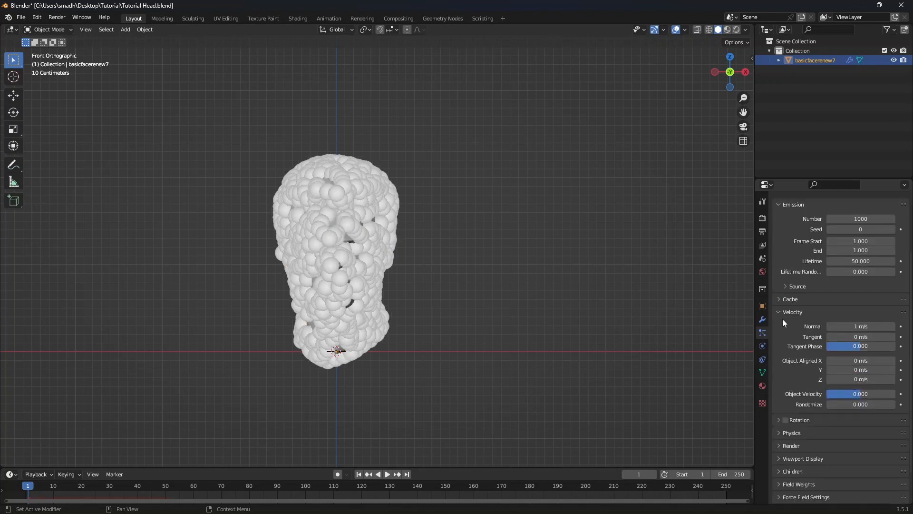
Set the particle physics type to None
click(783, 316)
click(808, 397)
scroll(847, 364, down, 3)
click(855, 352)
click(837, 369)
scroll(364, 311, up, 2)
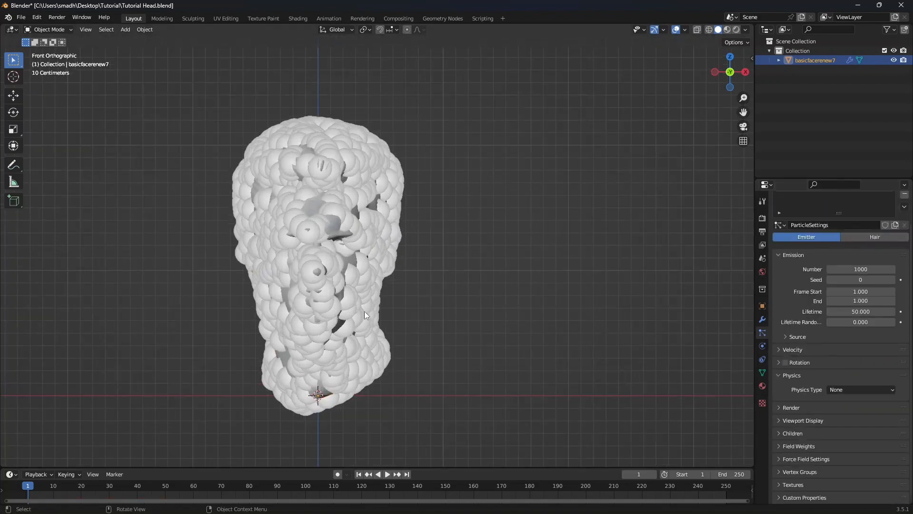
Set the particles' viewport display to None
key(space)
click(793, 376)
click(797, 421)
scroll(815, 367, down, 4)
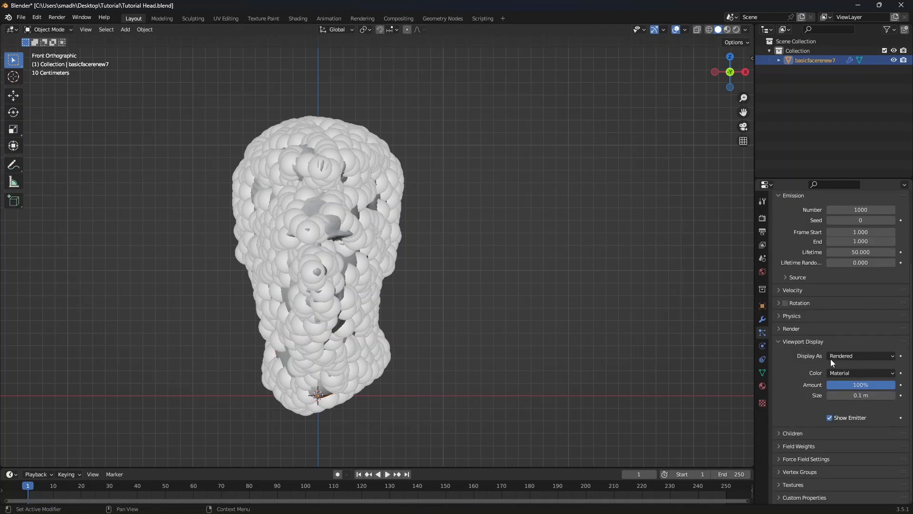
click(873, 357)
click(845, 368)
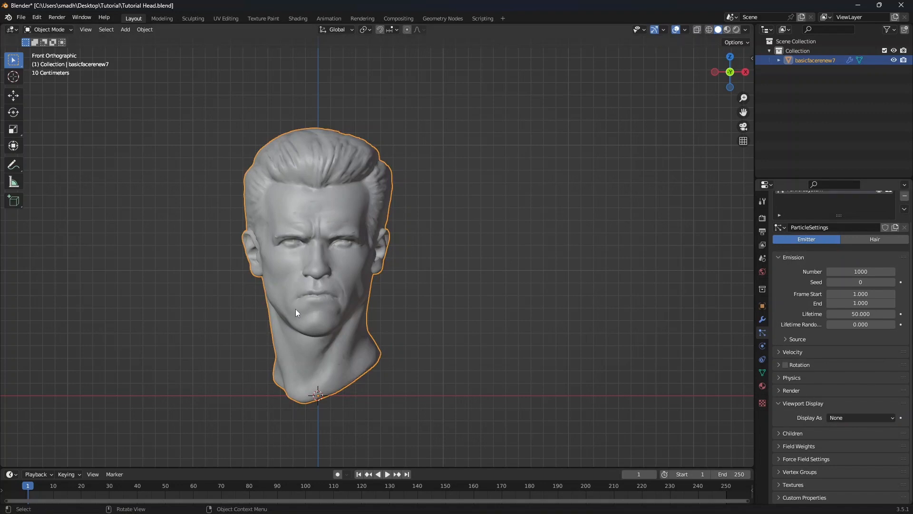
Add an Explode modifier and a Vertex Weight Proximity modifier to the head
middle_drag(296, 312, 367, 302)
click(763, 320)
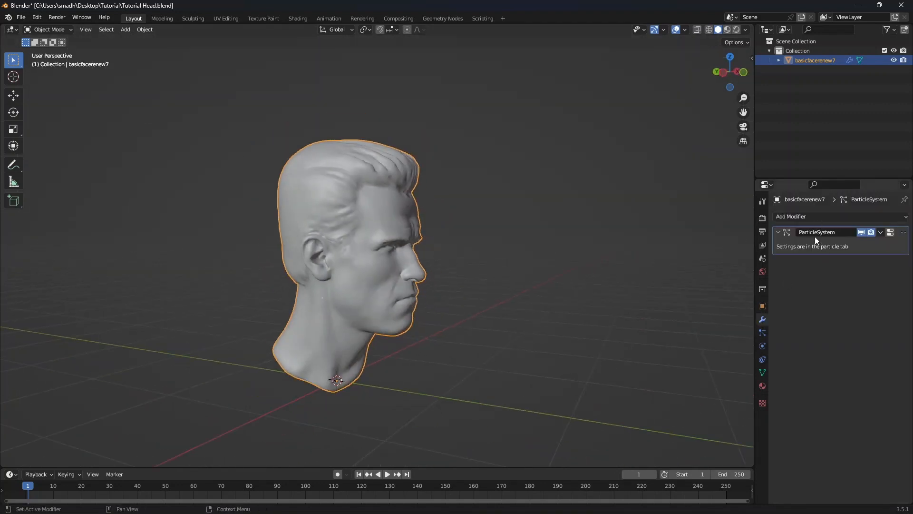
click(839, 217)
click(871, 277)
mouse_move(425, 313)
middle_down()
mouse_move(381, 312)
mouse_move(443, 309)
middle_up()
scroll(381, 312, up, 2)
scroll(443, 310, down, 2)
click(840, 217)
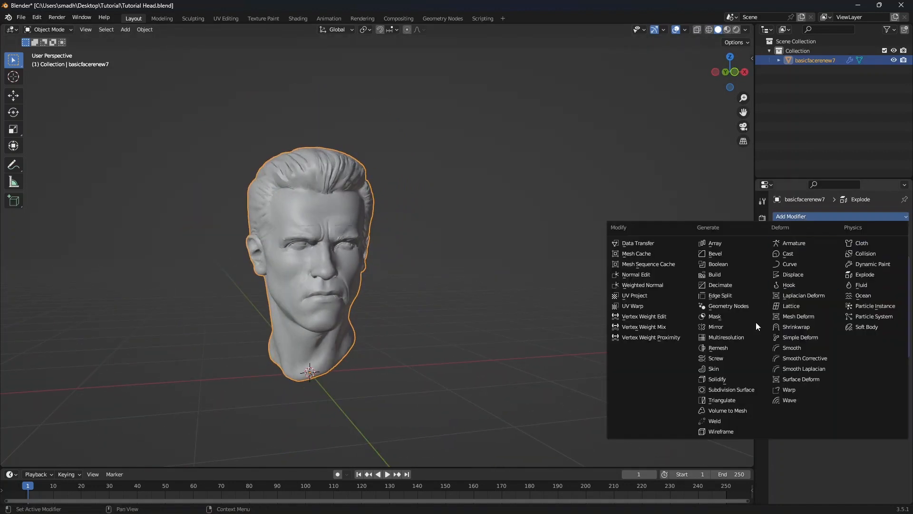
click(627, 339)
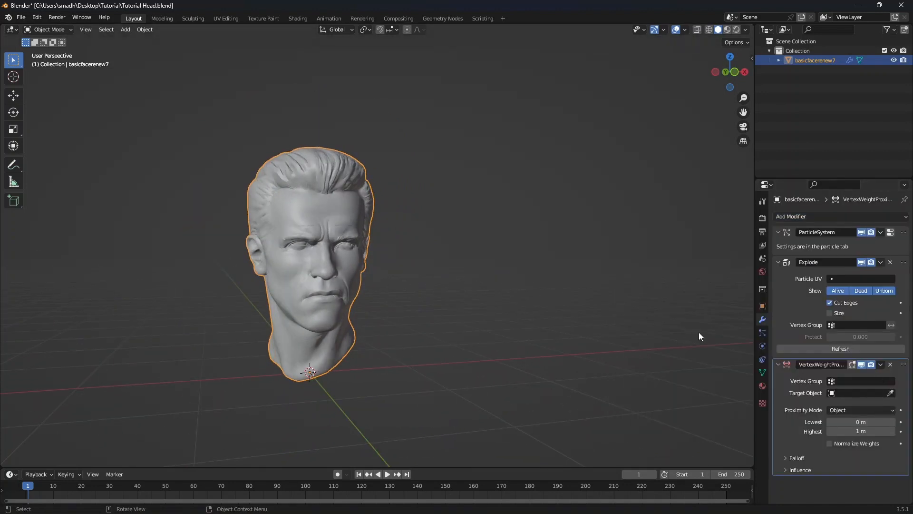
Add Cloth physics to the head and set its air viscosity to 0.2
click(763, 346)
click(804, 237)
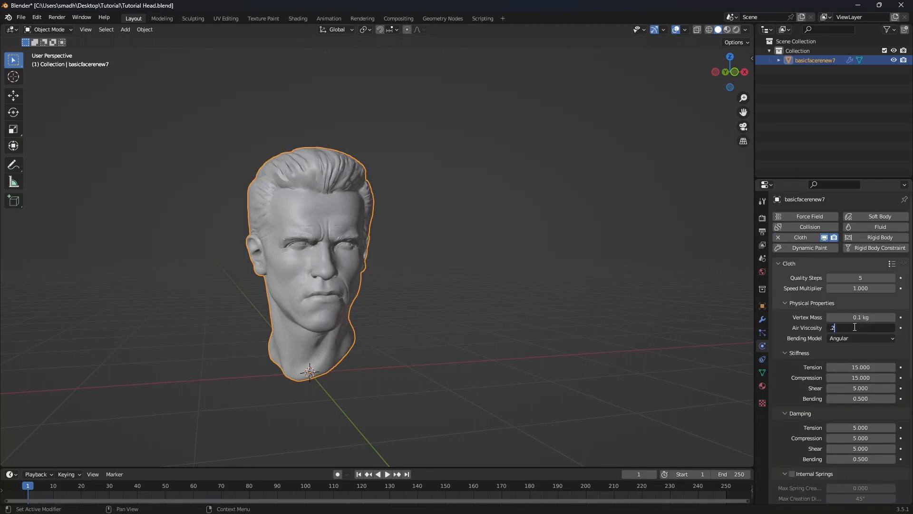
scroll(801, 339, down, 7)
Set the cloth stiffness and damping tension, compression and shear values to 1
drag(860, 232, 860, 255)
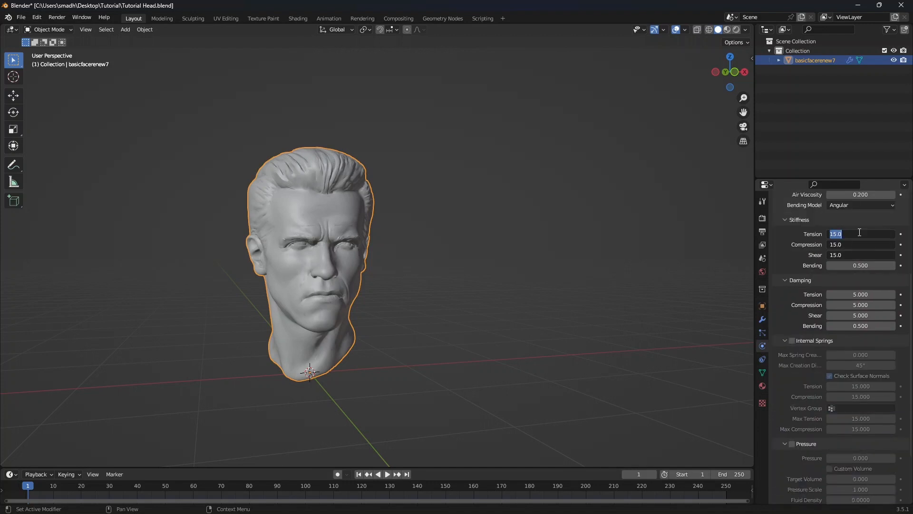
drag(860, 294, 859, 316)
text(1)
key(Return)
scroll(817, 354, down, 4)
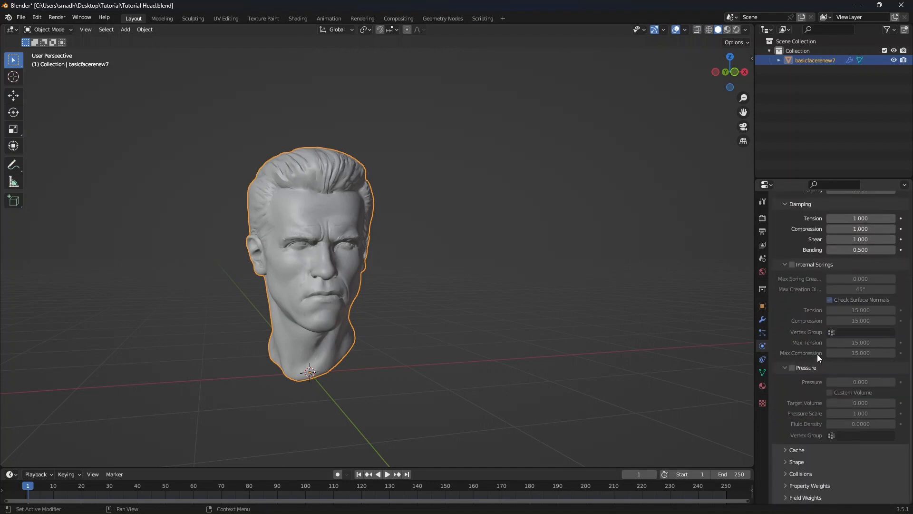
Set the cloth's gravity field weight to 0
click(796, 462)
key(KP_1)
click(808, 478)
scroll(810, 421, down, 5)
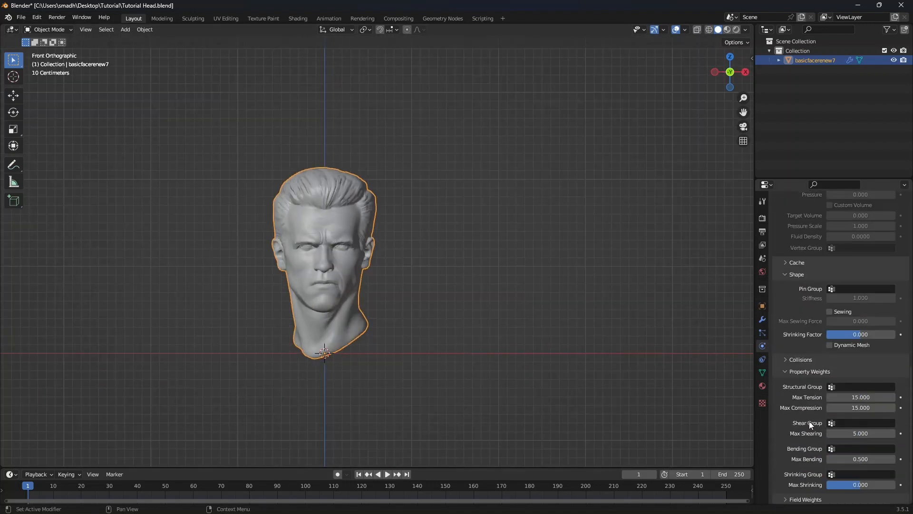
click(809, 371)
click(802, 498)
scroll(804, 495, down, 6)
double_click(868, 410)
text(0)
key(Return)
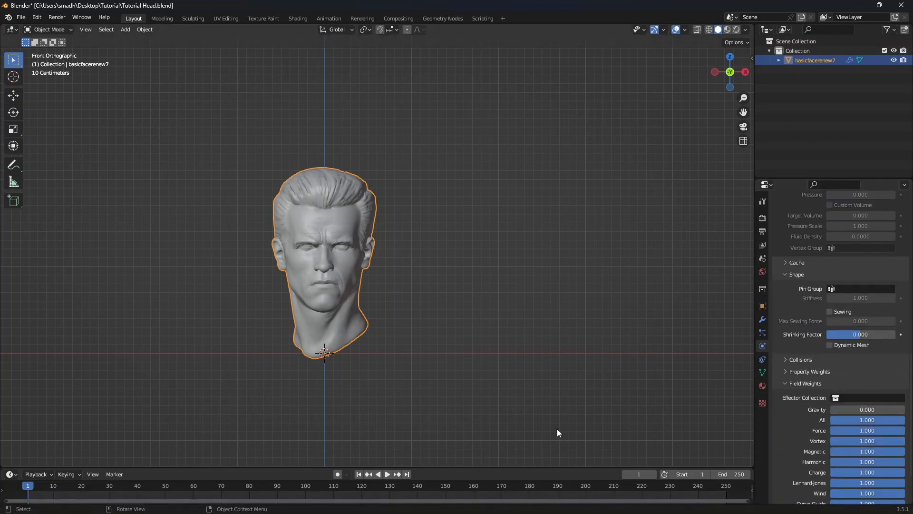
Add a Turbulence force field with strength 50 and size 5
scroll(318, 301, up, 4)
middle_drag(320, 291, 428, 267)
scroll(414, 286, down, 5)
key(shift+a)
mouse_move(375, 470)
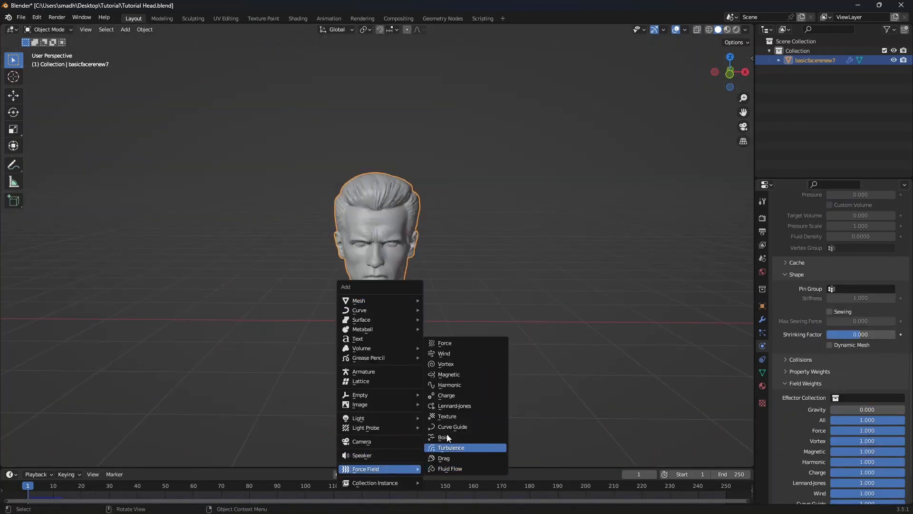
click(451, 448)
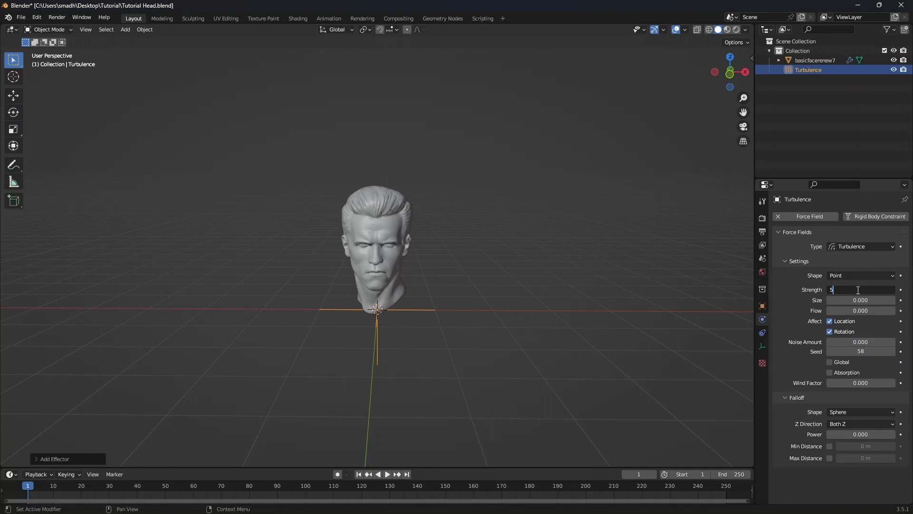
text(0)
key(Tab)
text(5)
key(Return)
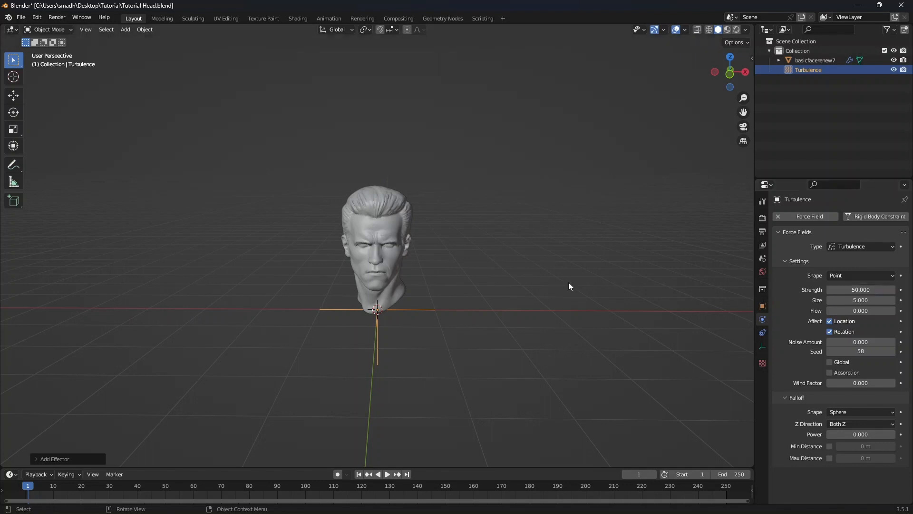
Add a Wind force field, tilt it toward the head and move it to the head's left
key(shift+a)
mouse_move(443, 308)
click(492, 318)
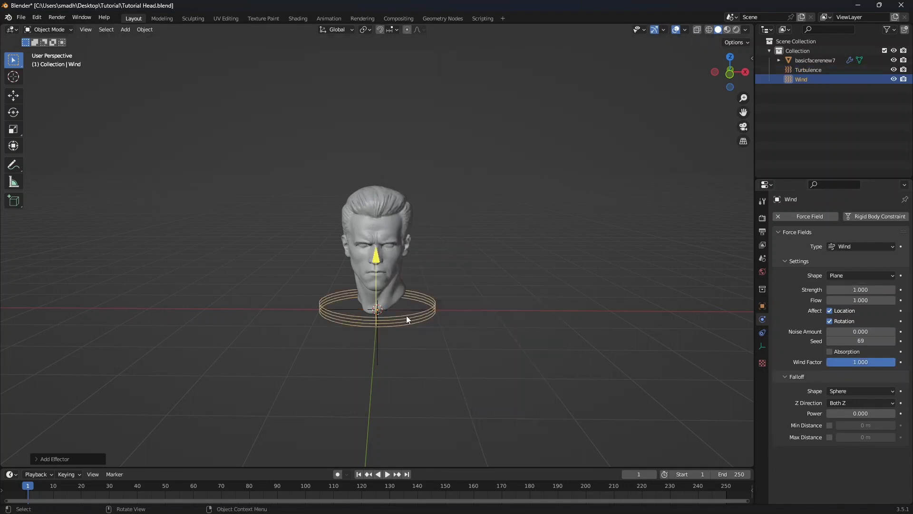
key(KP_1)
key(r)
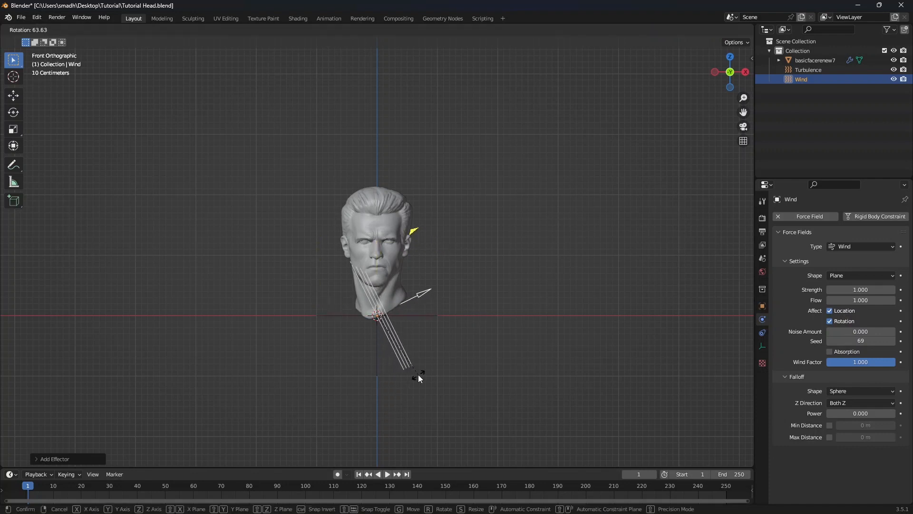
click(419, 375)
key(g)
click(308, 358)
Set the wind strength to 50 and flow to 0.5, and play the animation
click(861, 289)
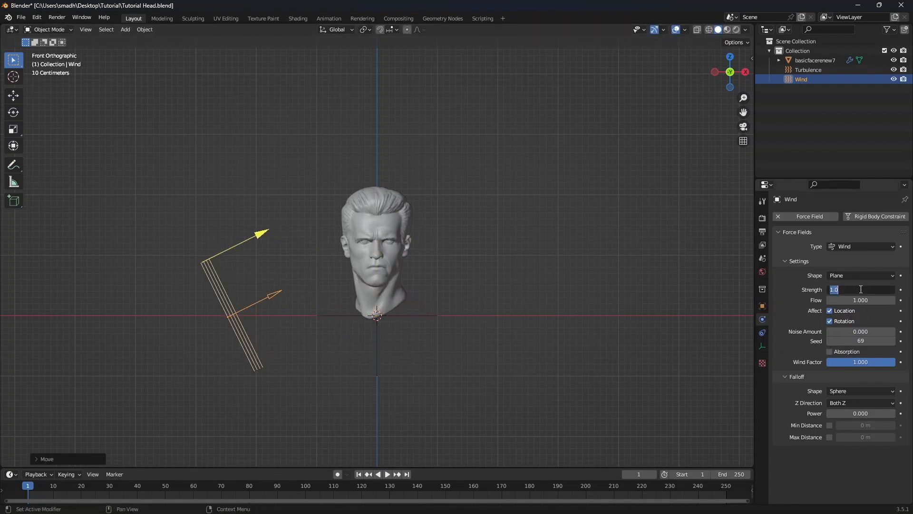
text(50)
key(Return)
double_click(861, 300)
text(0.5)
key(Return)
key(space)
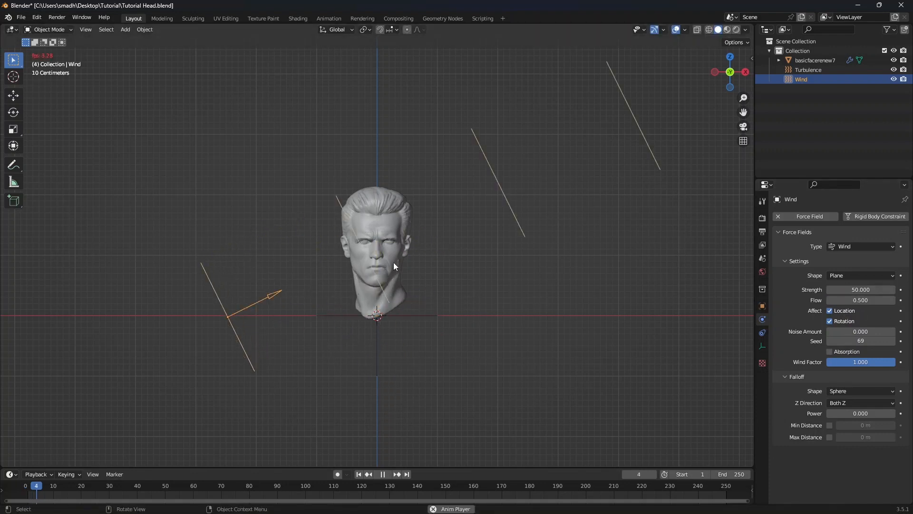
key(space)
Inspect the torn head surface up close from several angles
middle_drag(399, 255, 391, 266)
scroll(391, 266, up, 6)
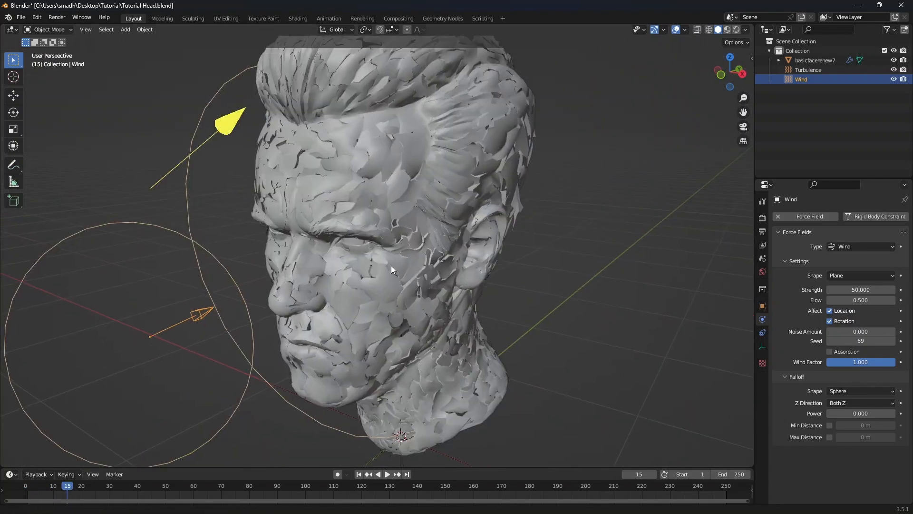
shift+middle_drag(380, 190, 361, 266)
scroll(361, 267, up, 4)
click(362, 268)
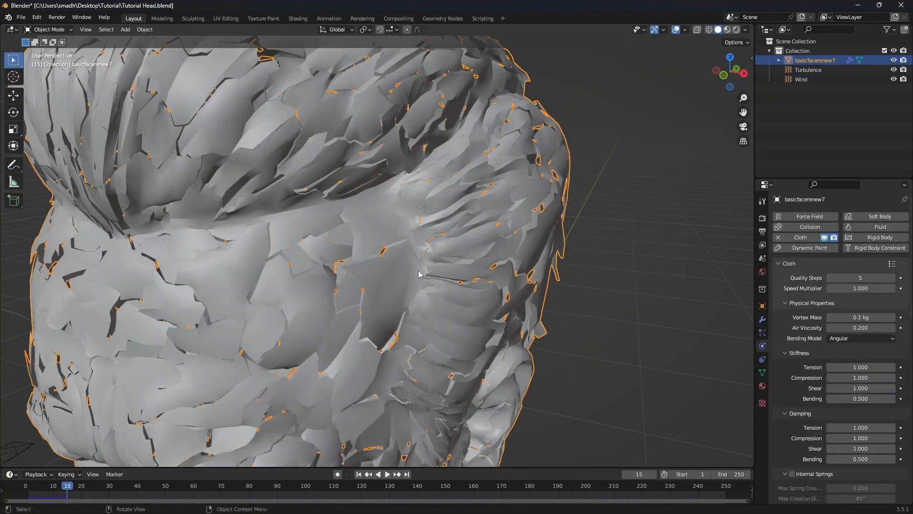
scroll(418, 270, down, 5)
middle_drag(407, 284, 448, 273)
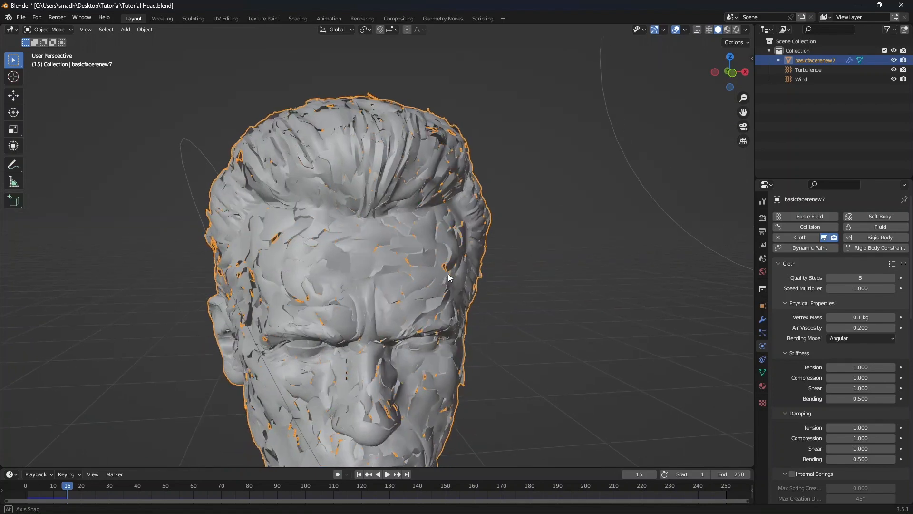
Set the head's particle emission number to 100
click(763, 333)
click(861, 304)
text(10)
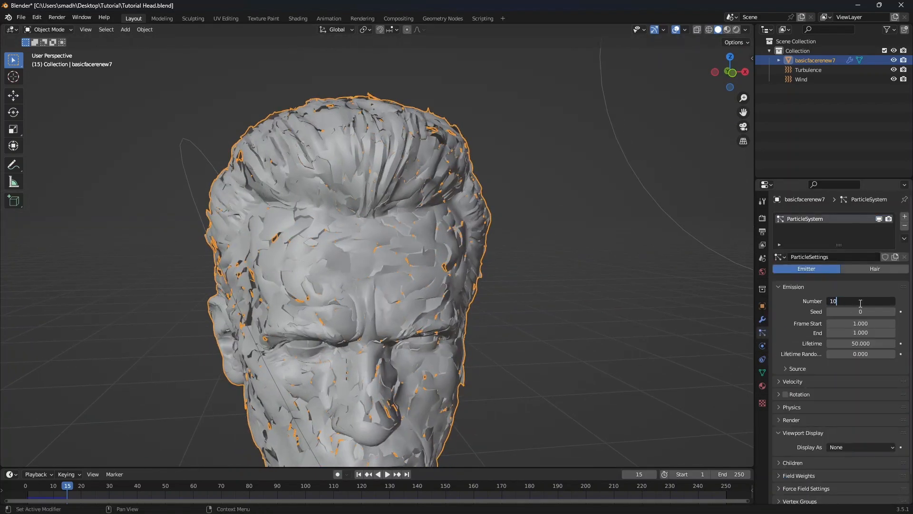
text(0)
key(Return)
Rewind to the first frame and play the tearing animation in front view
scroll(440, 257, down, 3)
key(shift+Left)
key(KP_1)
key(space)
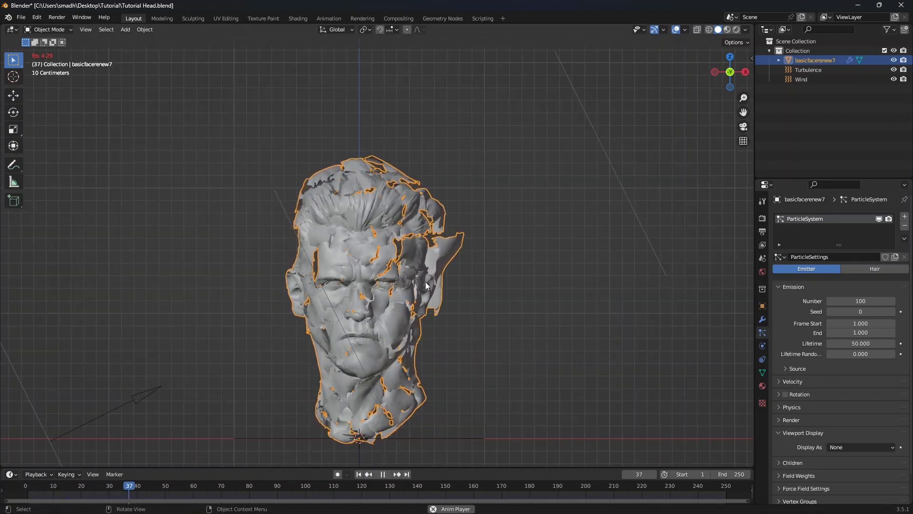
Stop the playback and review the exploded head from different angles, returning to front view
key(space)
middle_drag(435, 270, 408, 318)
click(504, 252)
scroll(499, 252, up, 2)
middle_drag(494, 254, 381, 270)
key(KP_1)
scroll(409, 251, down, 3)
scroll(398, 266, up, 6)
scroll(396, 262, down, 2)
scroll(444, 266, down, 3)
scroll(391, 262, up, 7)
scroll(353, 274, down, 4)
key(KP_1)
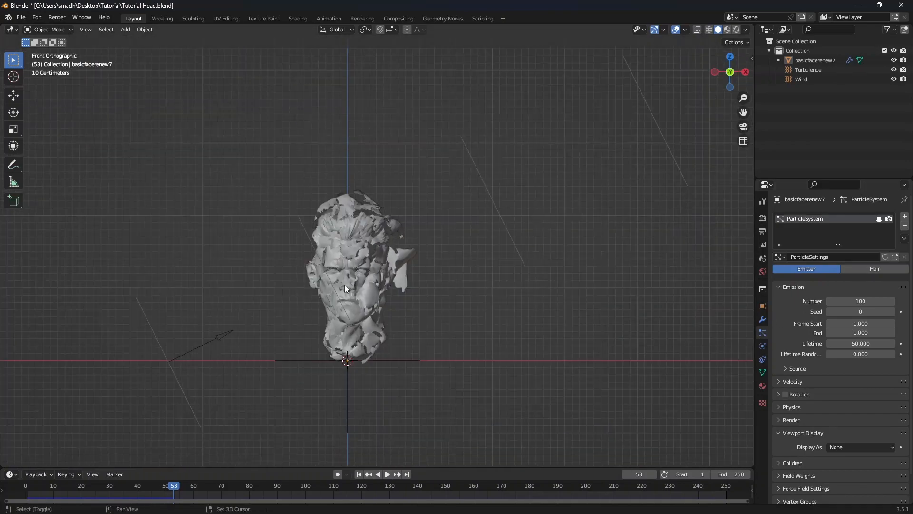
Add a Sphere empty and move it to the upper right of the head
key(shift+a)
mouse_move(300, 211)
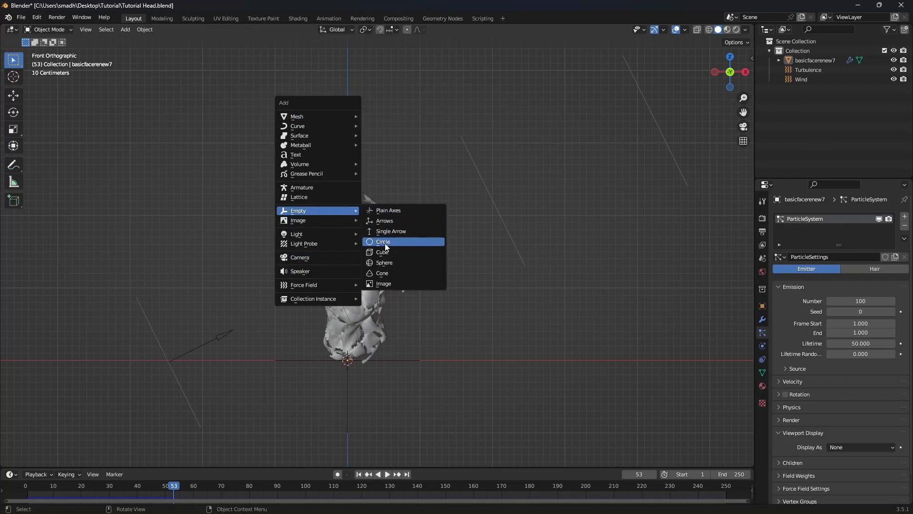
click(386, 262)
key(g)
click(443, 238)
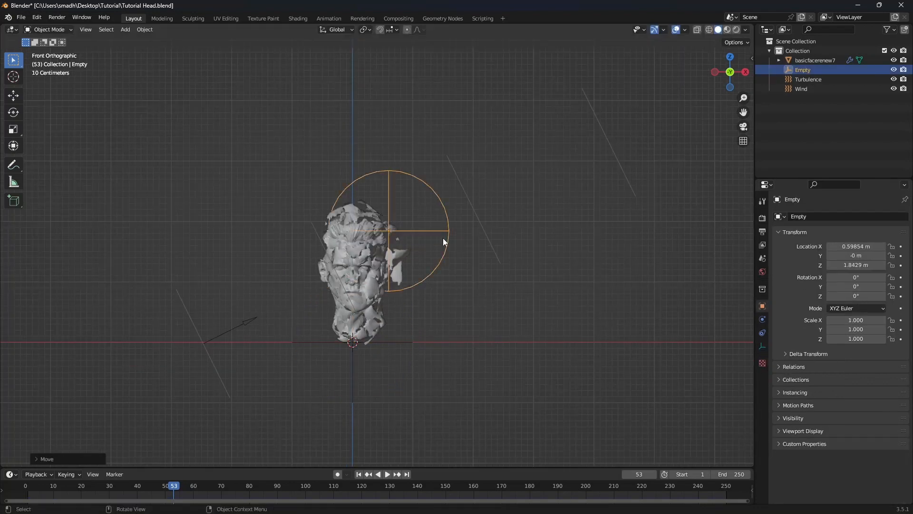
Reposition the sphere empty over the head in top view
key(KP_7)
key(g)
click(436, 302)
click(373, 292)
middle_drag(373, 292, 347, 245)
Rewind to the first frame and add a new vertex group named Group to the head mesh in Edit Mode
key(shift+Left)
scroll(358, 252, up, 4)
click(762, 320)
click(762, 372)
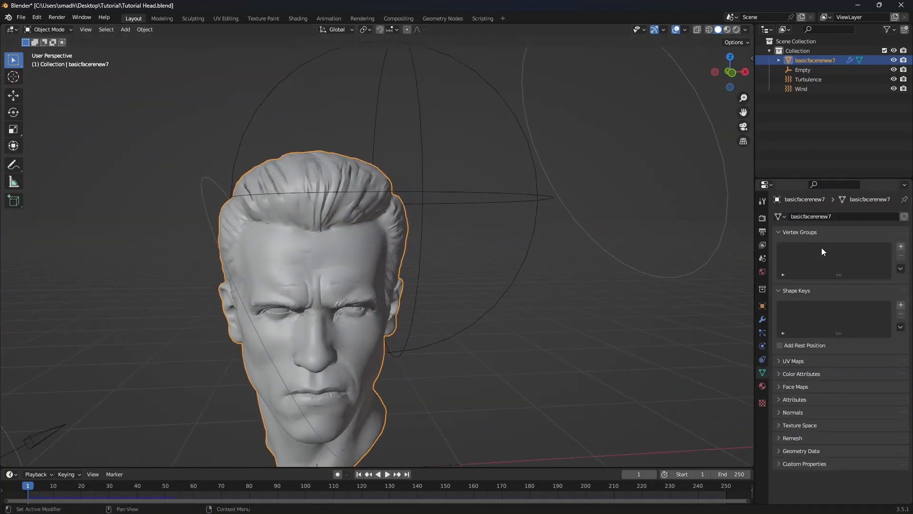
key(Tab)
scroll(676, 276, up, 1)
click(901, 246)
scroll(341, 255, down, 4)
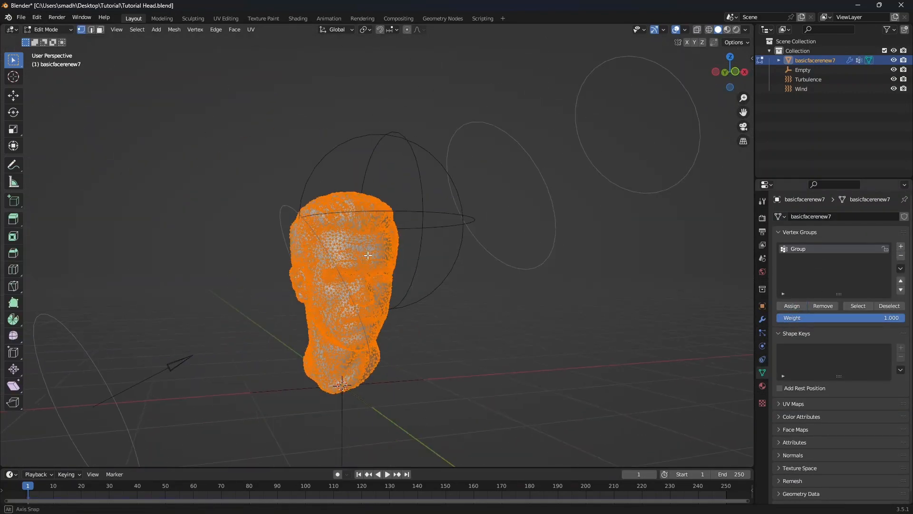
key(Tab)
In the Vertex Weight Proximity modifier, set the vertex group to Group and the target object to Empty
click(762, 319)
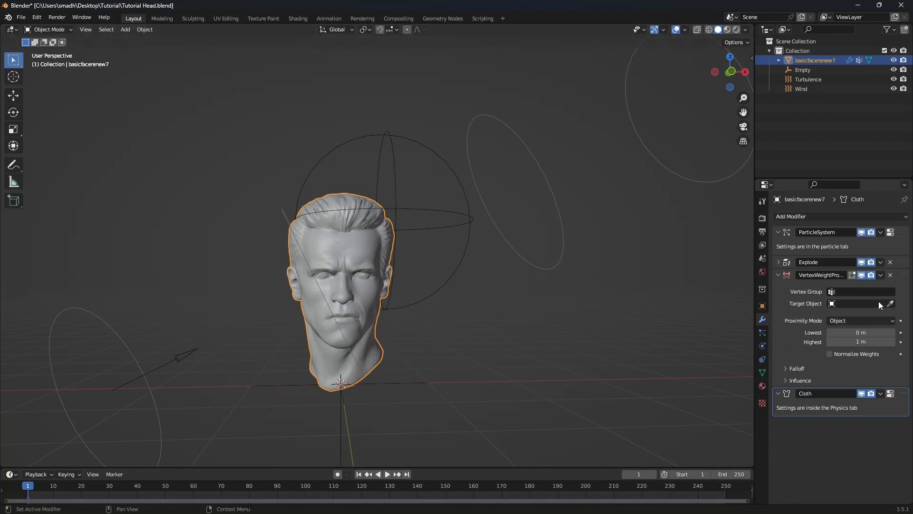
click(845, 293)
click(833, 306)
click(891, 304)
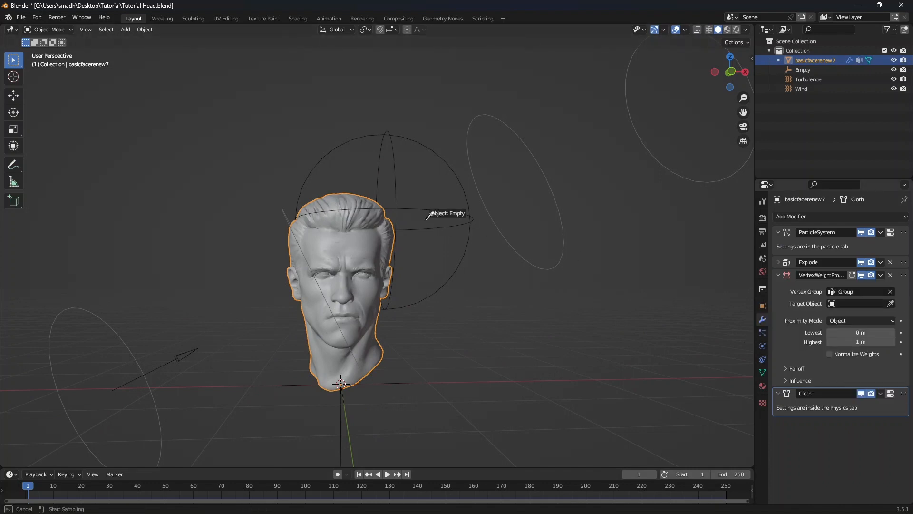
click(390, 138)
Set the proximity modifier's Proximity Mode to Geometry
scroll(401, 202, down, 3)
middle_drag(401, 202, 401, 220)
key(KP_1)
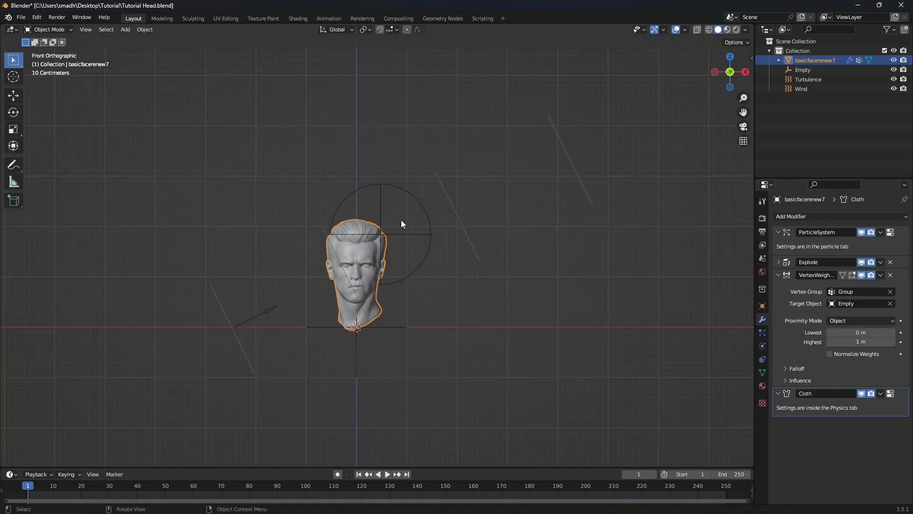
scroll(427, 275, up, 3)
click(852, 320)
click(852, 333)
Preview the weights in Weight Paint mode, set the modifier's Lowest distance to 0.87 m, and return to Object Mode
middle_drag(394, 297, 375, 272)
click(59, 32)
click(48, 82)
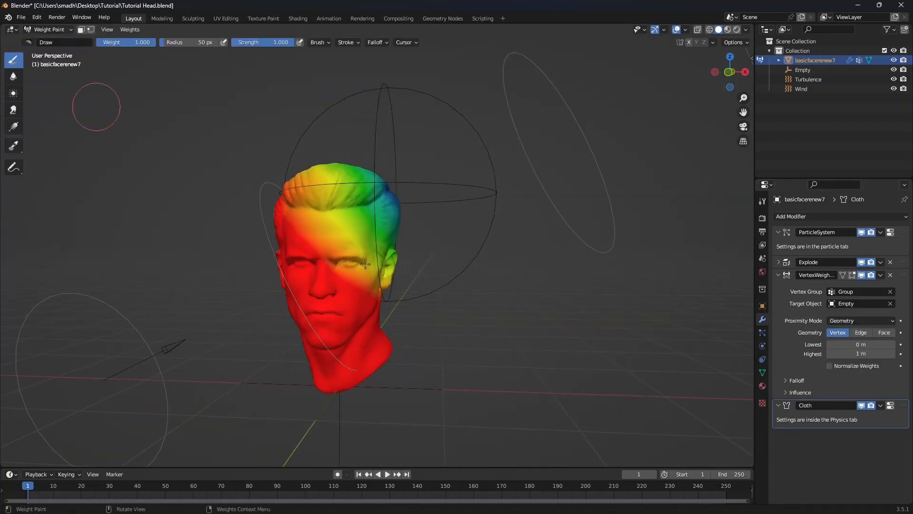
mouse_move(304, 260)
middle_down()
mouse_move(329, 258)
mouse_move(332, 305)
mouse_move(316, 292)
mouse_move(340, 266)
middle_up()
scroll(332, 305, down, 2)
scroll(333, 304, up, 4)
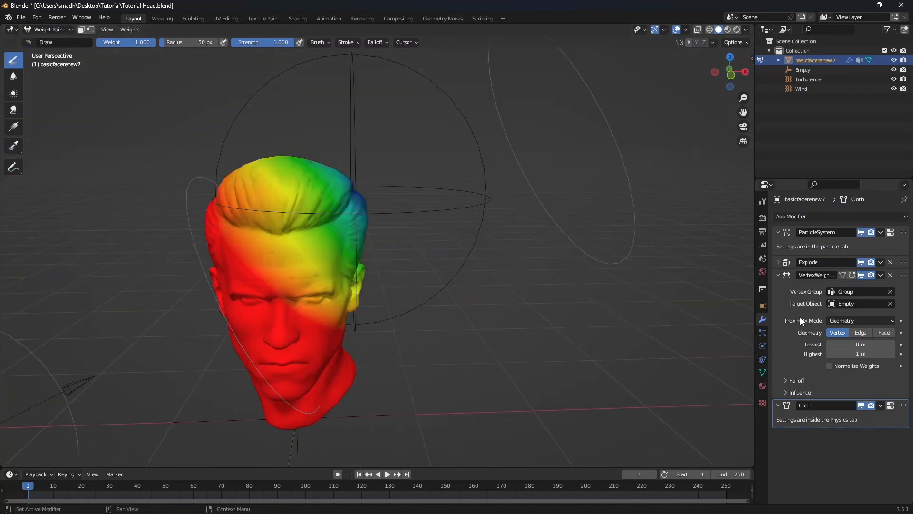
drag(861, 344, 902, 344)
click(47, 29)
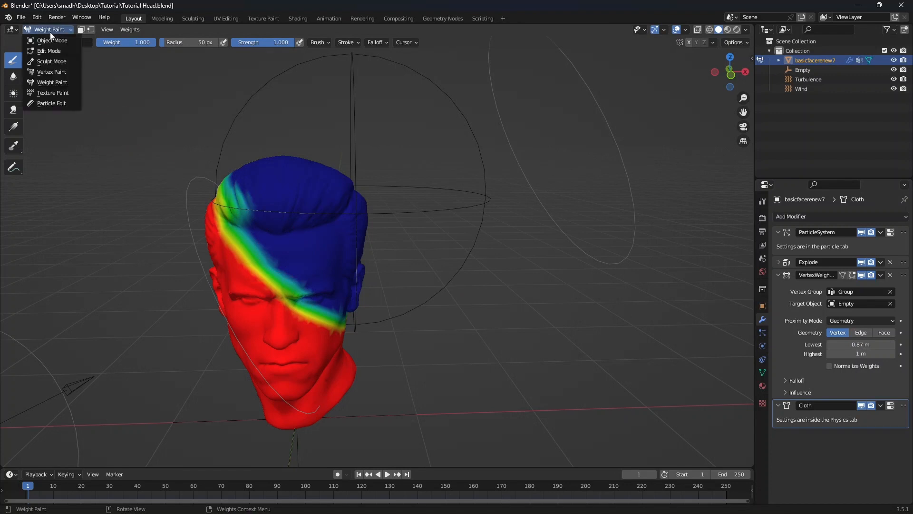
click(48, 38)
Set the cloth physics Pin Group to Group
click(761, 345)
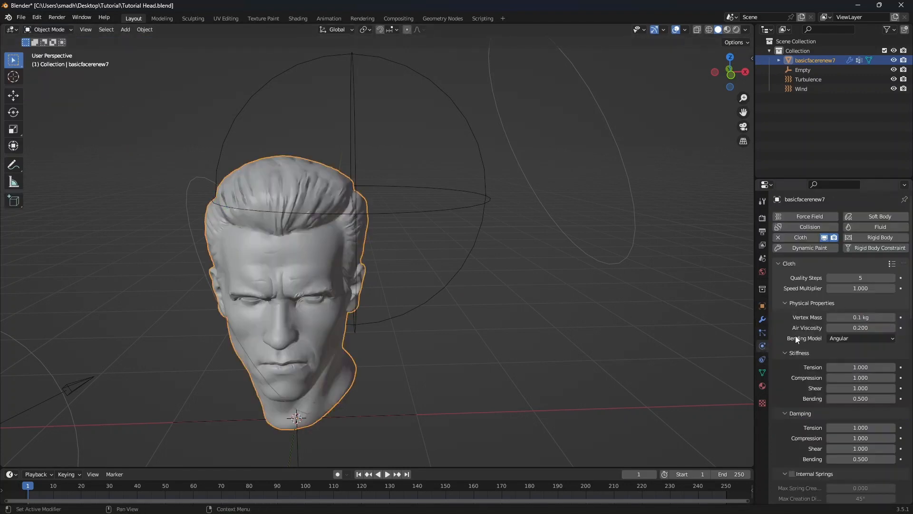
scroll(811, 363, down, 10)
click(861, 248)
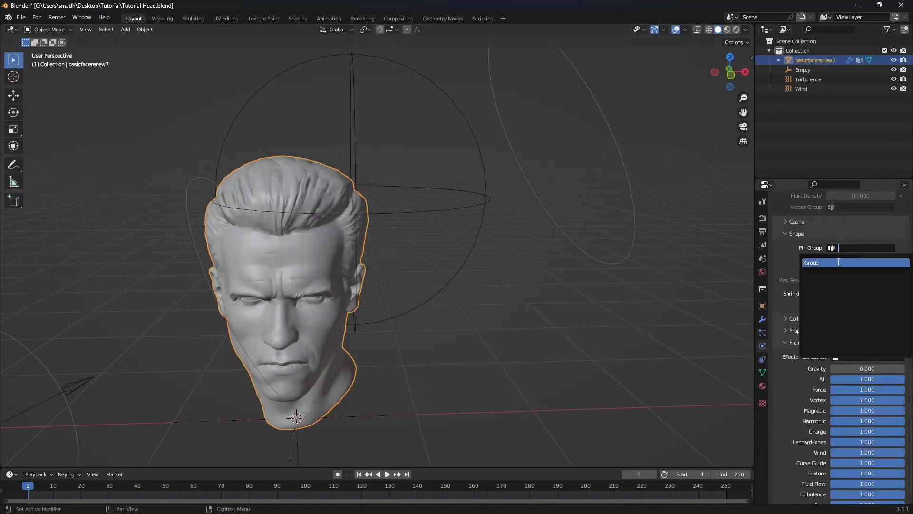
click(846, 261)
Play the animation in front view to preview the pinned tearing
key(KP_1)
key(space)
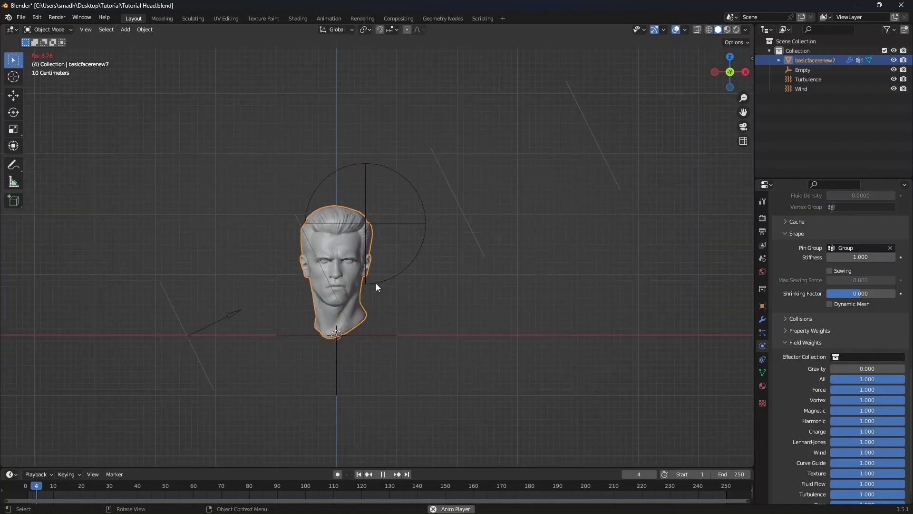
scroll(367, 266, up, 5)
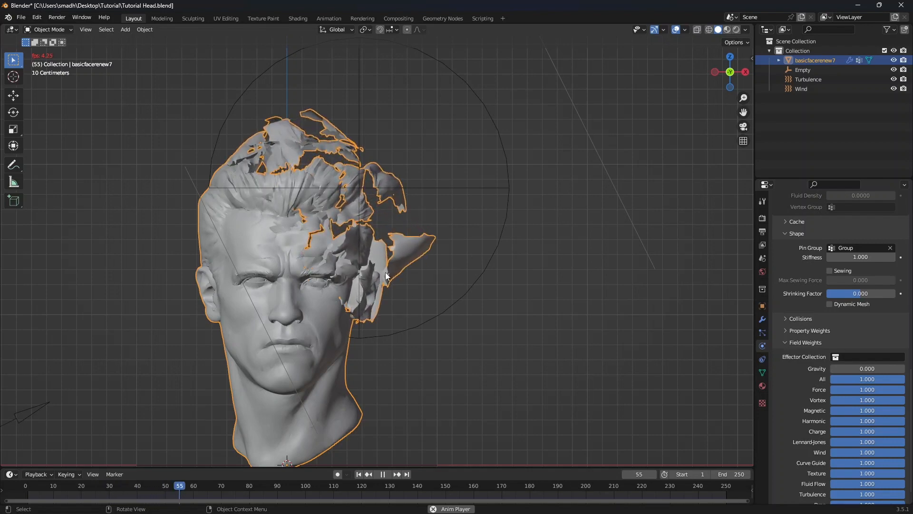
key(space)
Check the head's weight paint, then replay the animation from the first frame
middle_drag(409, 278, 373, 235)
click(48, 30)
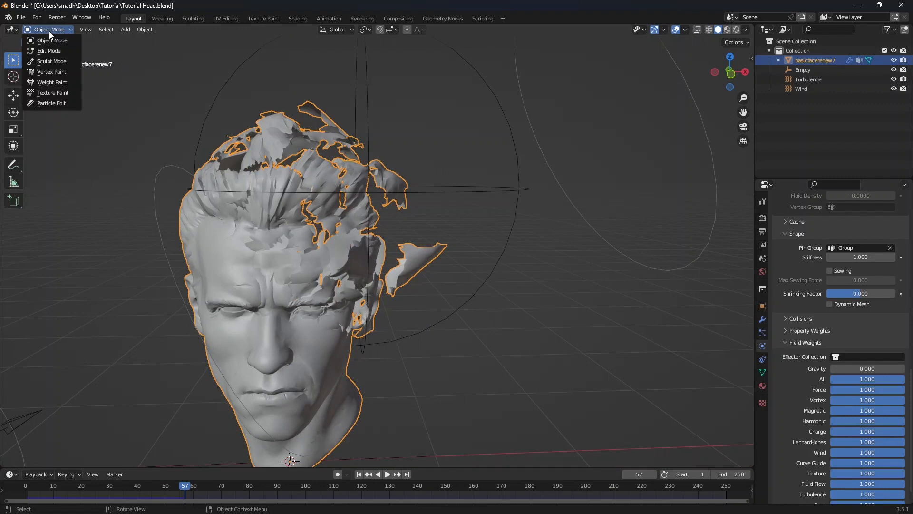
click(50, 83)
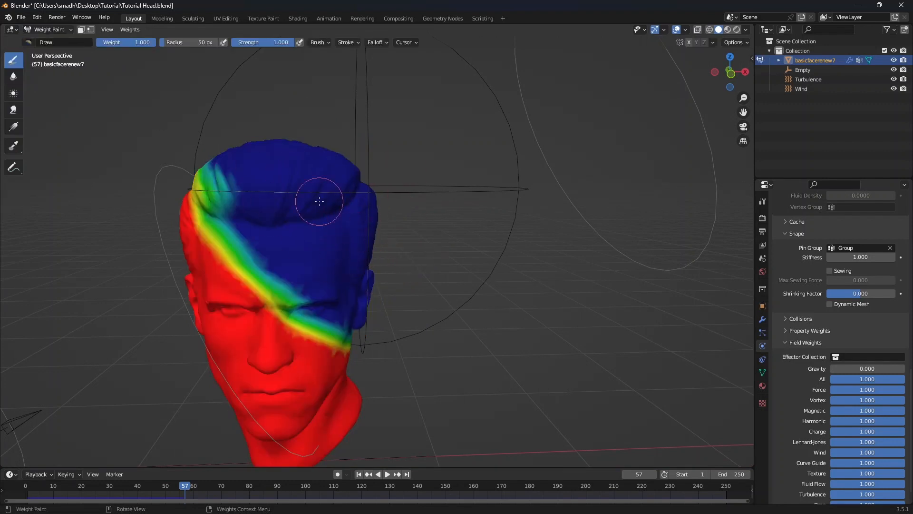
click(48, 29)
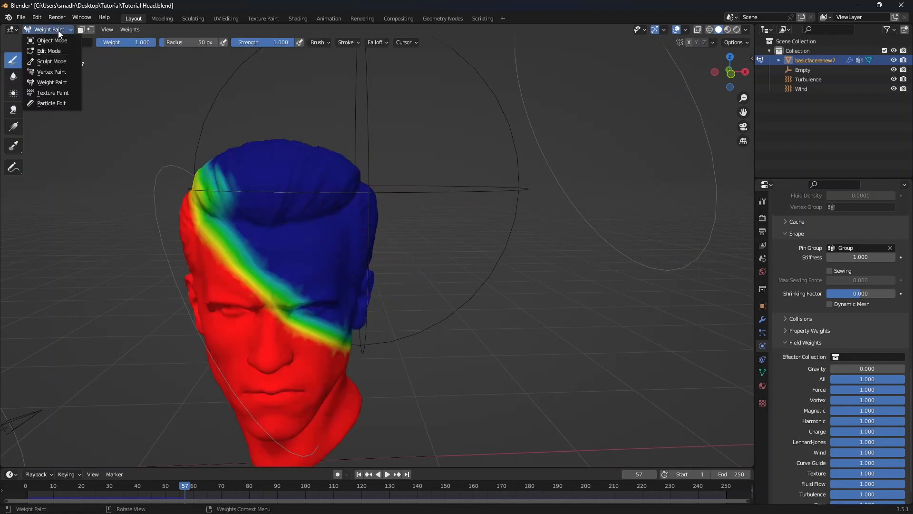
click(48, 41)
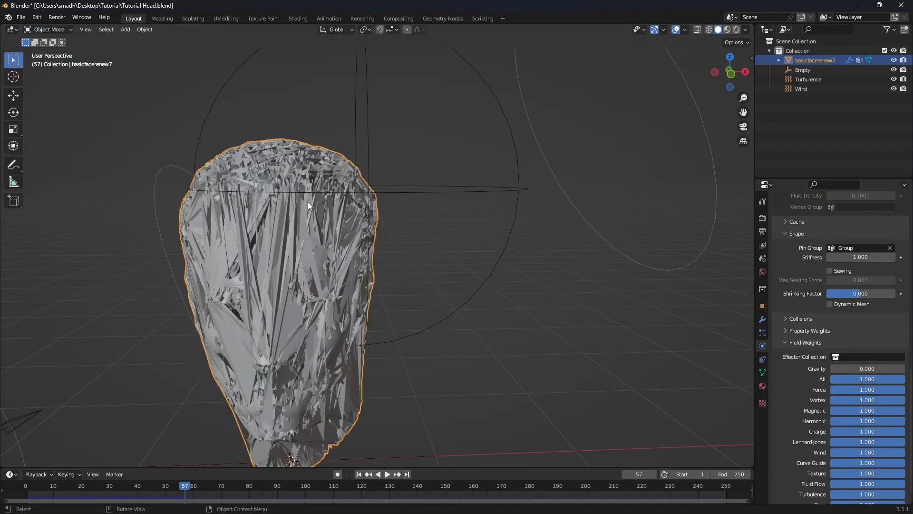
key(shift+Left)
key(space)
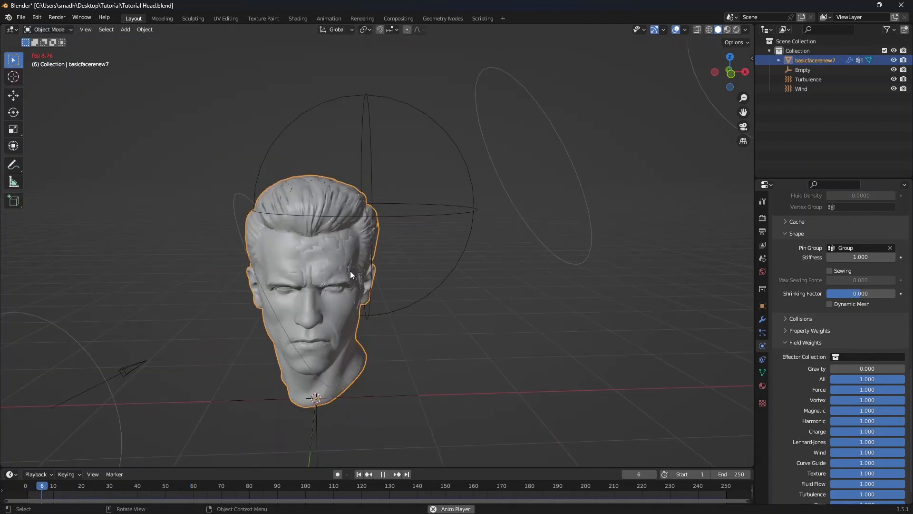
key(space)
key(shift+Left)
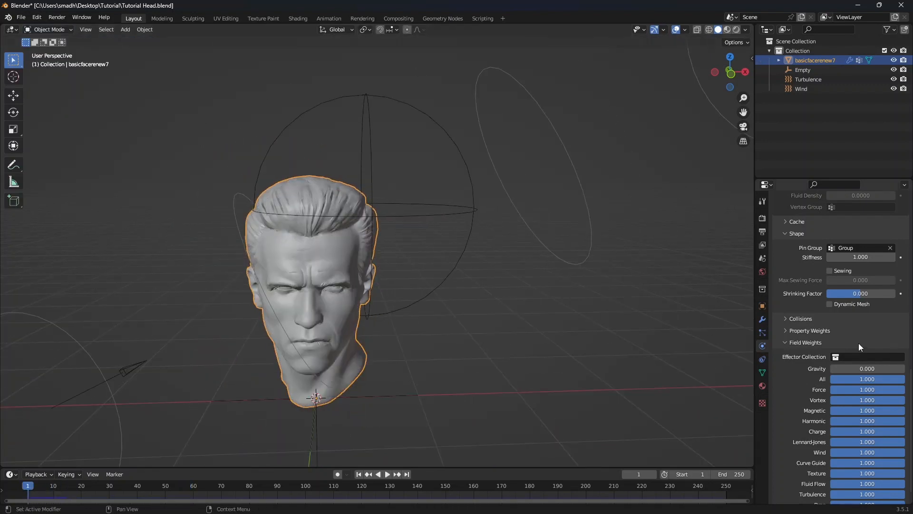
Set the cloth cache end frame to 100 and bake the cloth simulation
scroll(820, 376, up, 8)
click(797, 376)
scroll(799, 330, down, 4)
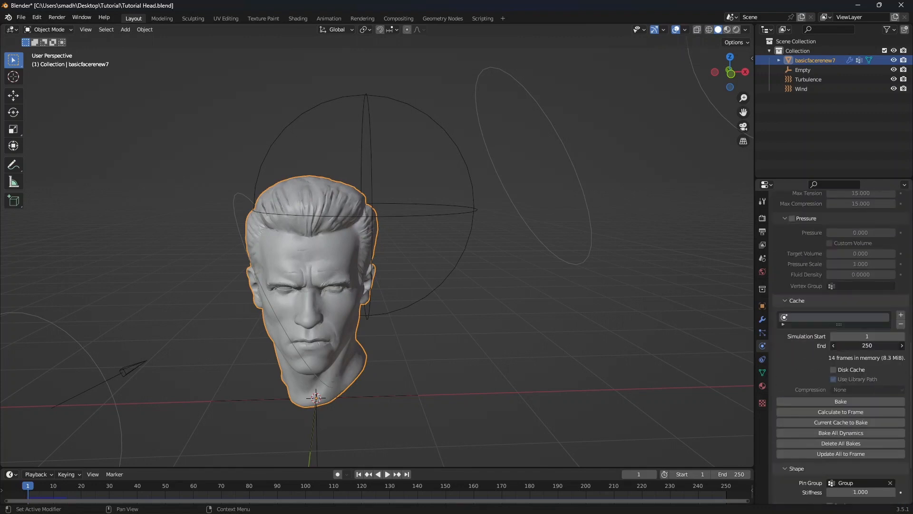
key(Return)
click(841, 402)
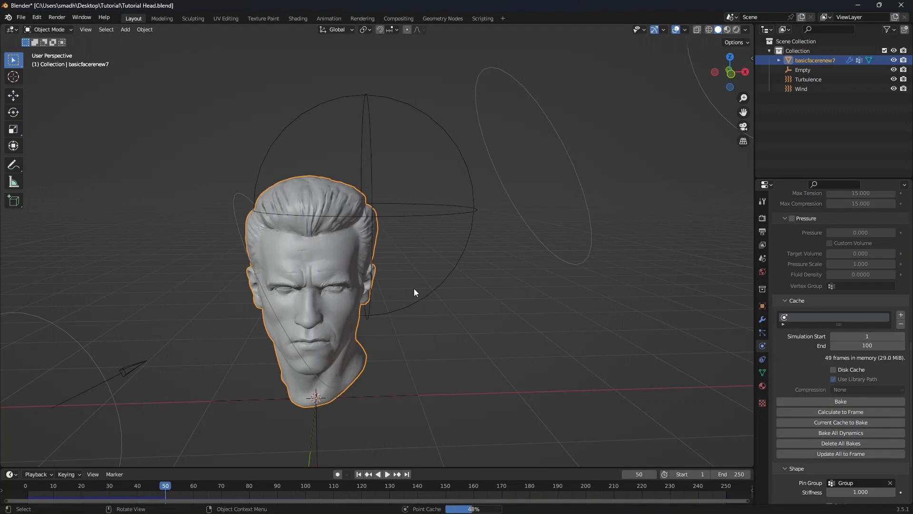
Play the baked animation in front view
key(KP_1)
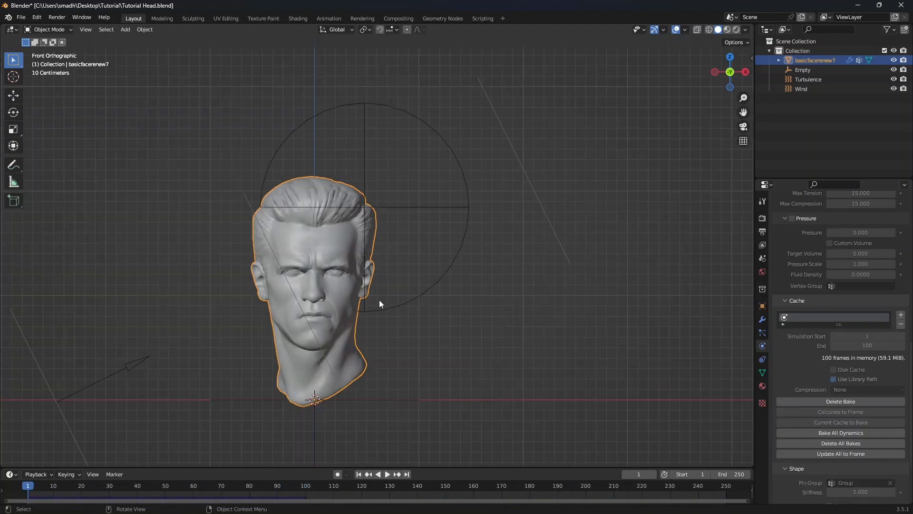
key(space)
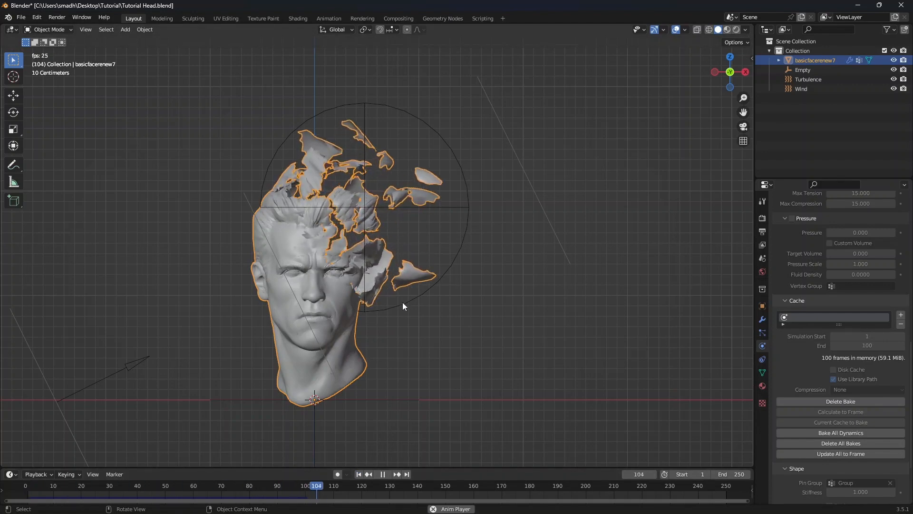
key(space)
Scrub the timeline and set the scene end frame to 99
scroll(370, 306, up, 5)
middle_drag(395, 281, 367, 329)
middle_drag(366, 329, 378, 315)
drag(310, 488, 230, 451)
key(ctrl+End)
scroll(295, 285, down, 4)
middle_drag(297, 278, 318, 301)
scroll(342, 246, down, 3)
key(KP_1)
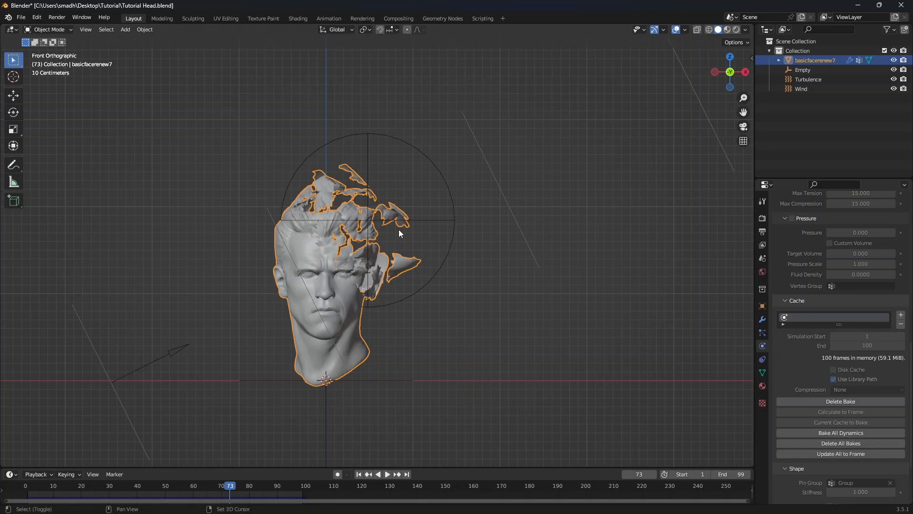
Duplicate the head in place and remove the particle system from the copy
key(shift+d)
right_click(412, 219)
click(763, 333)
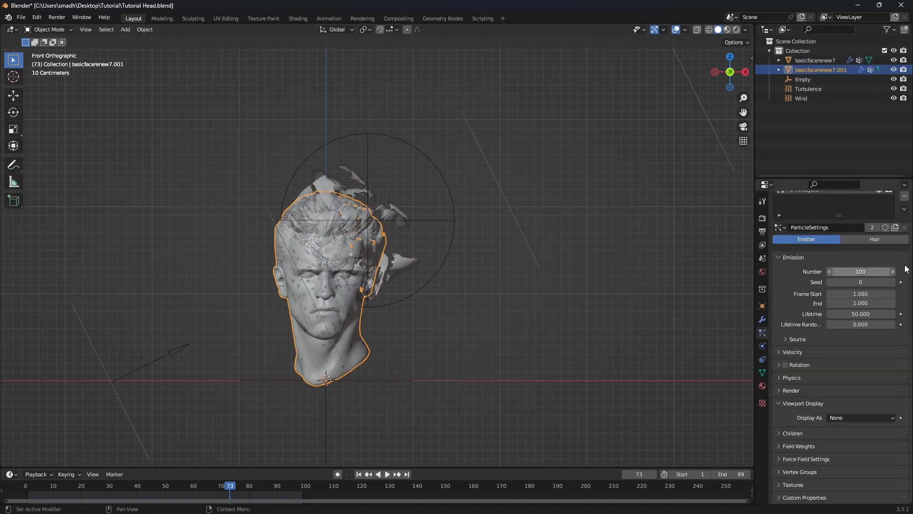
scroll(875, 209, up, 2)
click(905, 226)
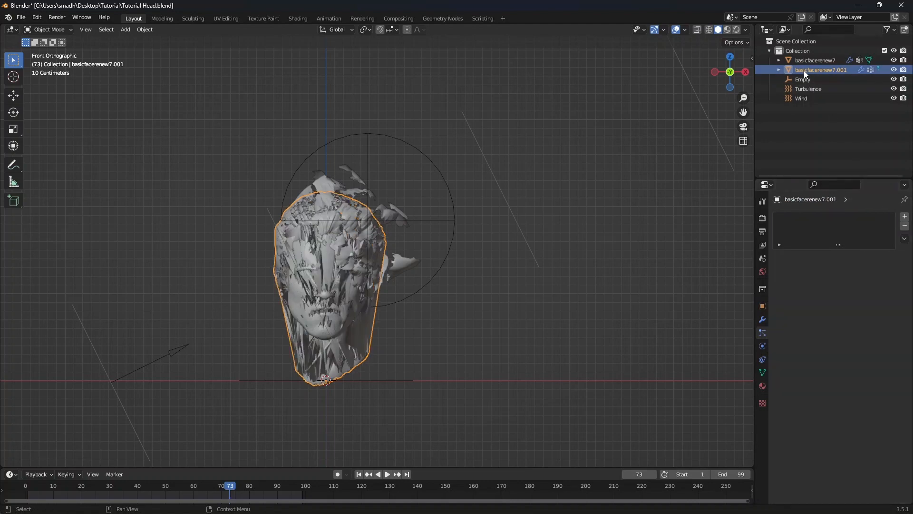
Remove the Explode, Vertex Weight Proximity and Cloth modifiers from the duplicated head
click(861, 70)
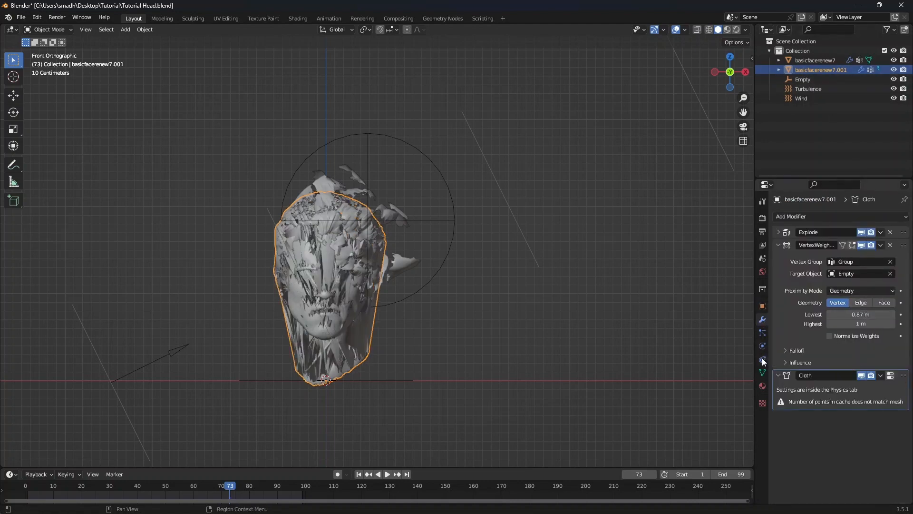
click(890, 232)
click(890, 232)
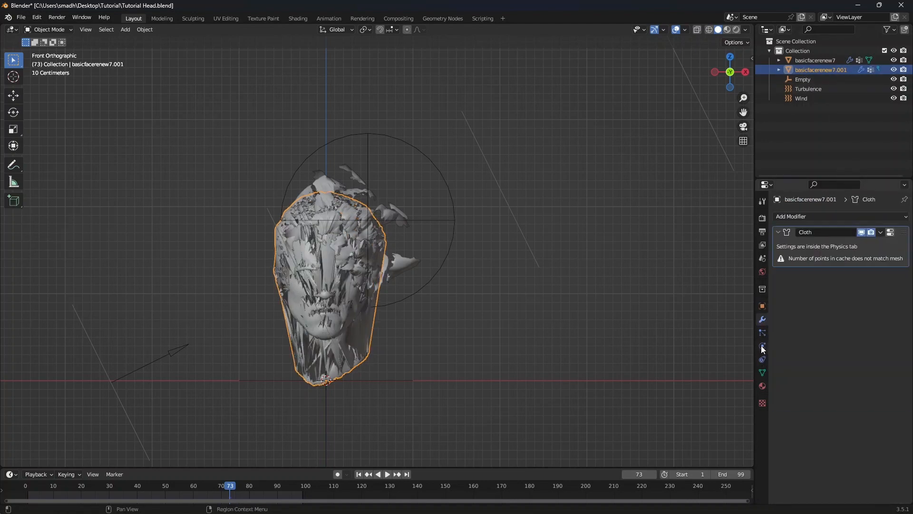
click(763, 345)
click(779, 237)
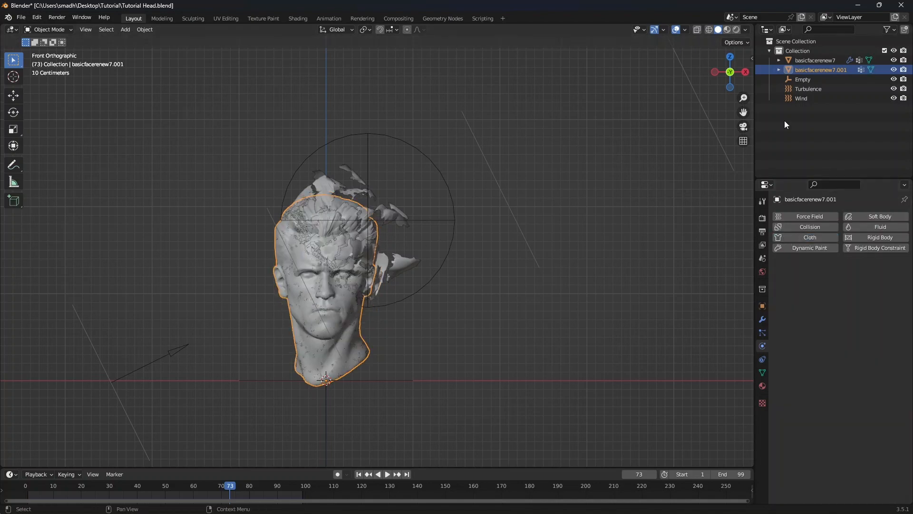
Hide the original head object
click(894, 60)
scroll(341, 246, up, 2)
scroll(338, 285, down, 3)
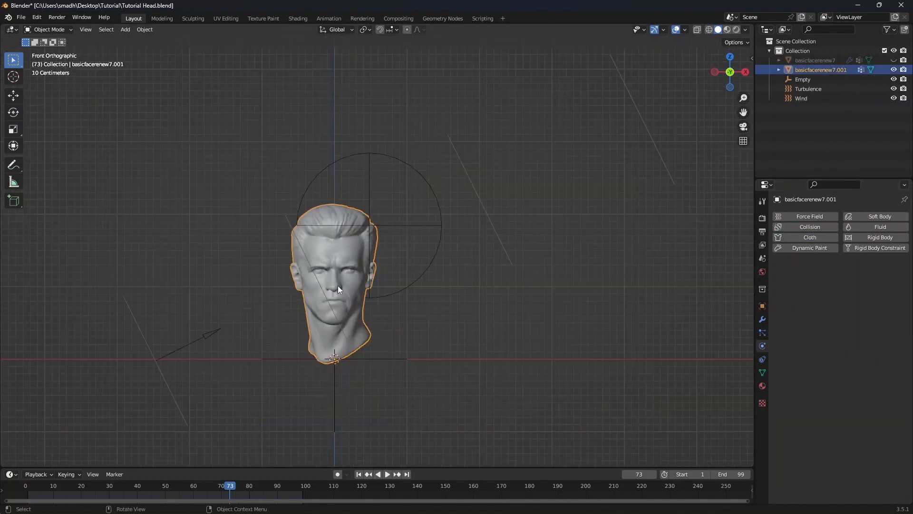
middle_drag(338, 285, 380, 304)
key(KP_1)
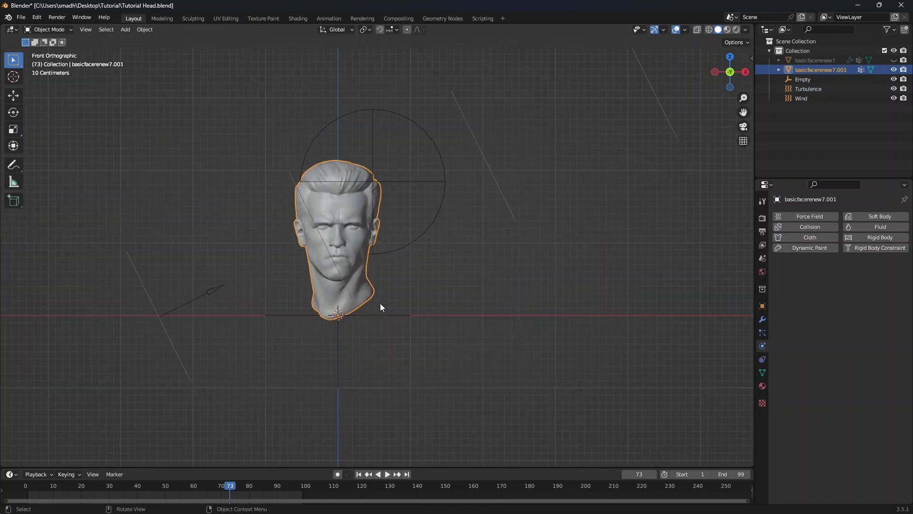
Add a plane mesh and switch to the Geometry Nodes workspace
key(shift+a)
mouse_move(341, 215)
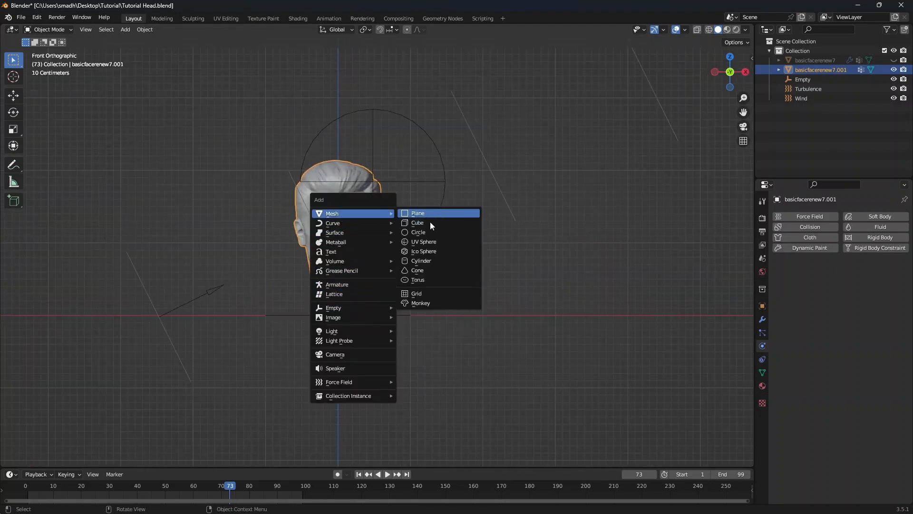
click(418, 213)
middle_drag(419, 213, 362, 341)
click(441, 19)
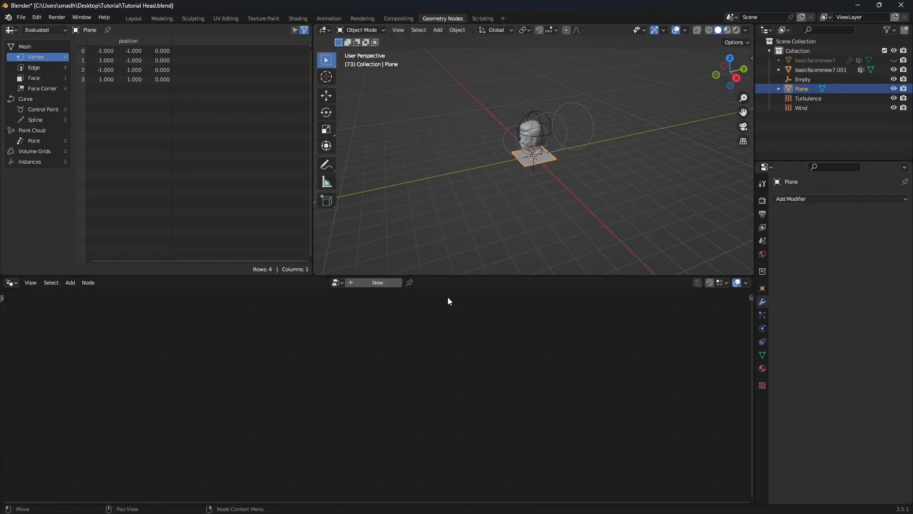
Create a new Geometry Nodes tree on the plane
scroll(532, 175, up, 5)
click(380, 282)
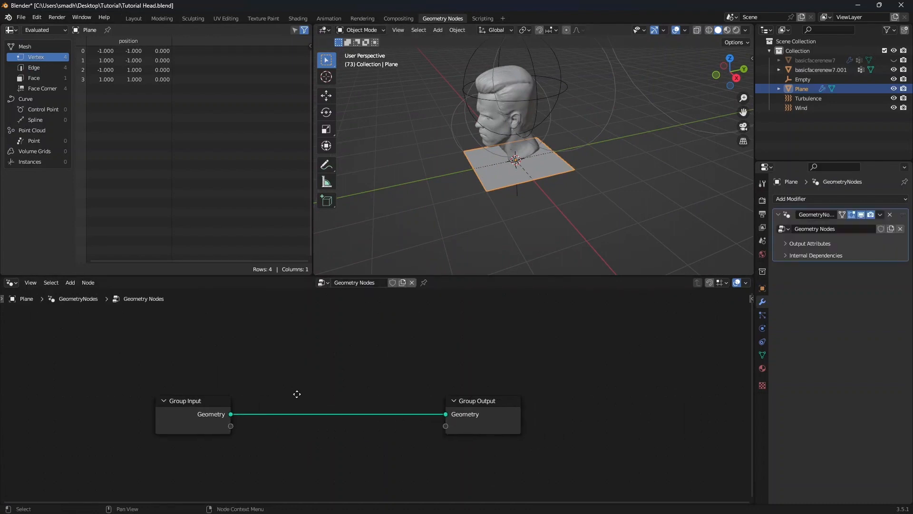
Add a Distribute Points on Faces node between the Group Input and Group Output
key(shift+a)
mouse_move(297, 394)
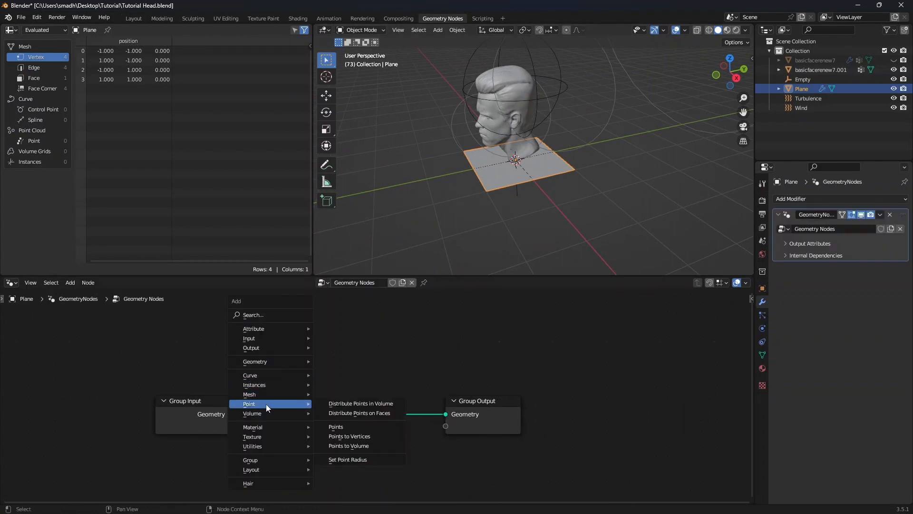
click(359, 413)
Add an Instance on Points node after the Distribute Points on Faces node
key(shift+a)
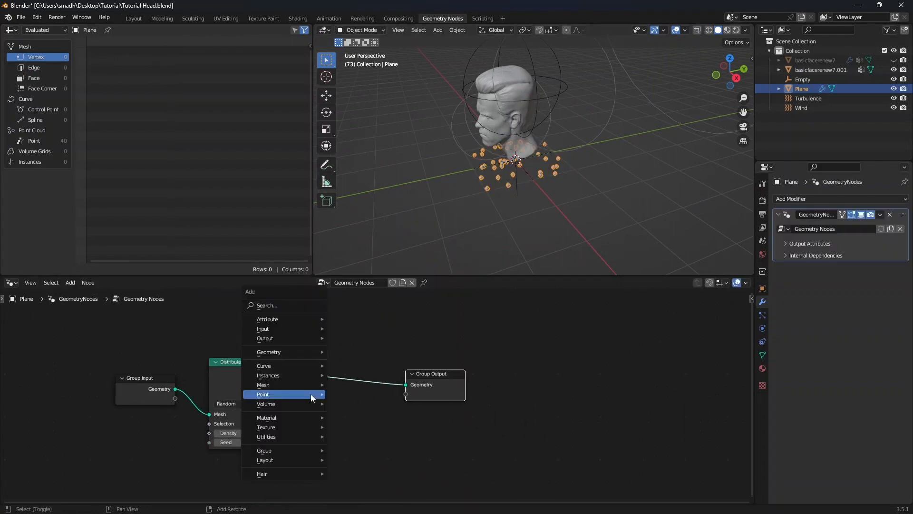
mouse_move(296, 370)
click(354, 374)
click(333, 344)
Add a Curve Line node and connect its curve to the Instance on Points instance input
scroll(352, 328, down, 2)
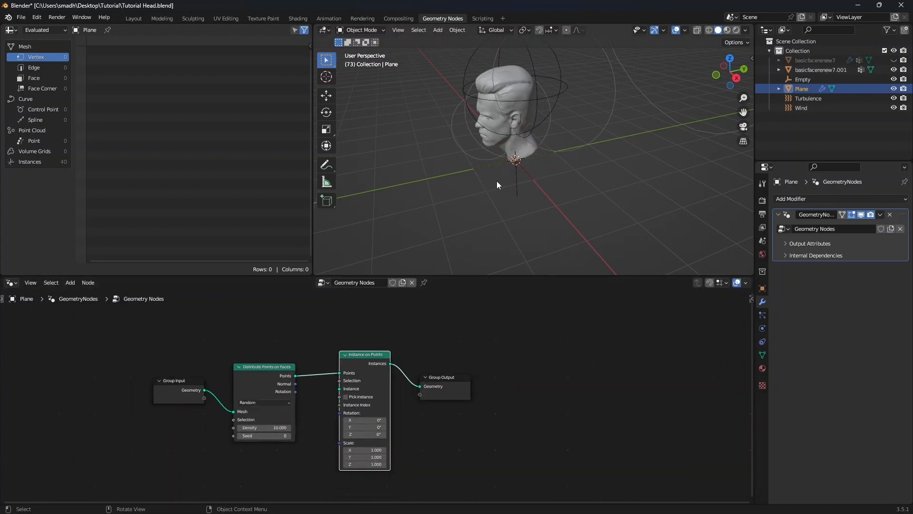
scroll(497, 181, up, 2)
shift+middle_drag(525, 177, 509, 195)
scroll(303, 427, down, 2)
middle_drag(302, 427, 314, 386)
scroll(283, 421, up, 3)
key(shift+a)
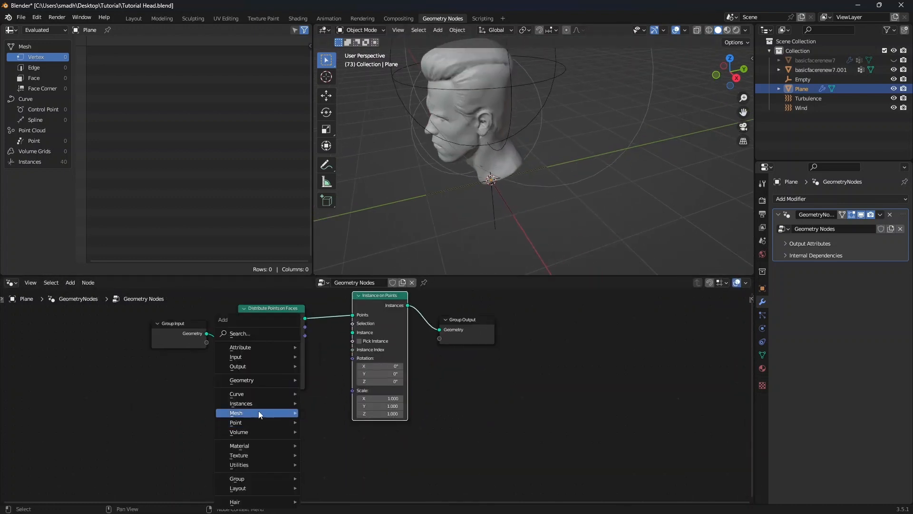
mouse_move(268, 394)
mouse_move(343, 436)
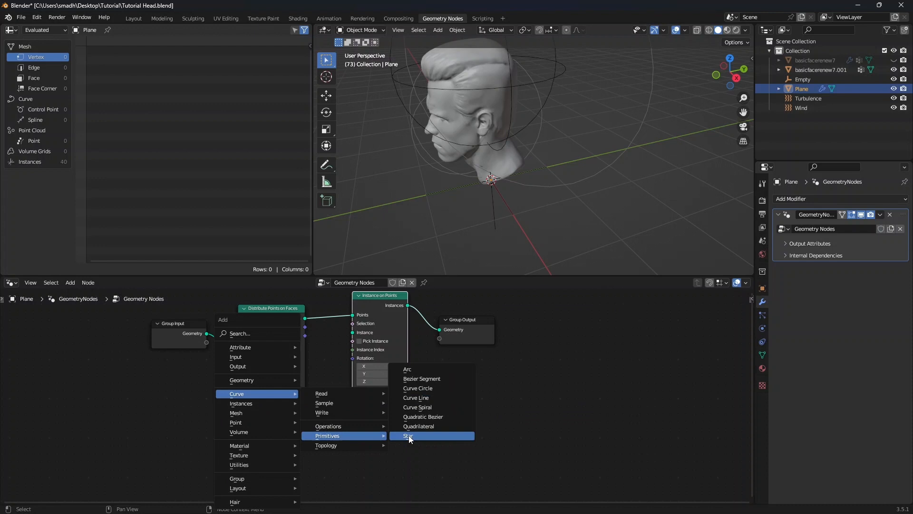
click(416, 398)
click(269, 414)
drag(296, 421, 351, 334)
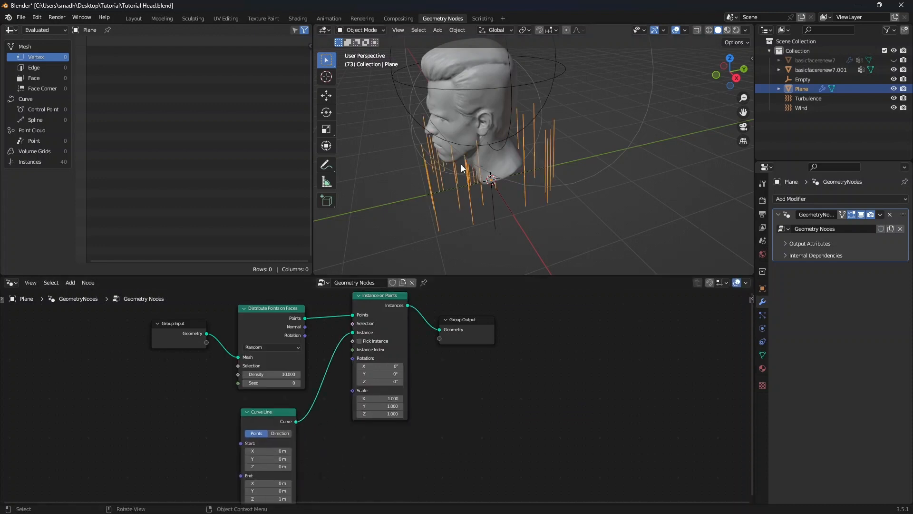
Set the Curve Line's end Z value to 2.5 m
scroll(464, 166, down, 4)
middle_drag(464, 167, 516, 181)
key(KP_1)
scroll(516, 181, up, 3)
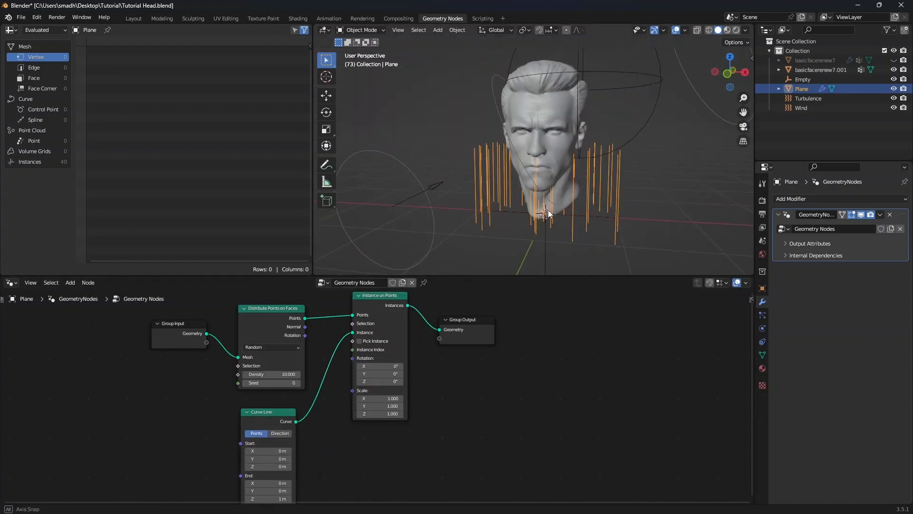
scroll(314, 459, down, 2)
middle_drag(314, 460, 315, 424)
scroll(315, 425, up, 3)
click(270, 463)
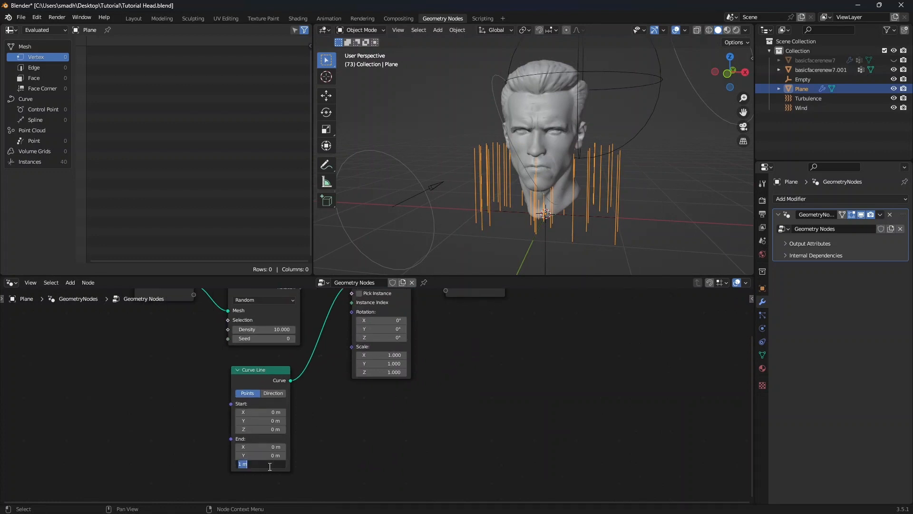
text(2.5)
key(Return)
Insert a Realize Instances node between Instance on Points and the Group Output
scroll(545, 213, down, 1)
middle_drag(544, 213, 523, 215)
scroll(524, 215, up, 1)
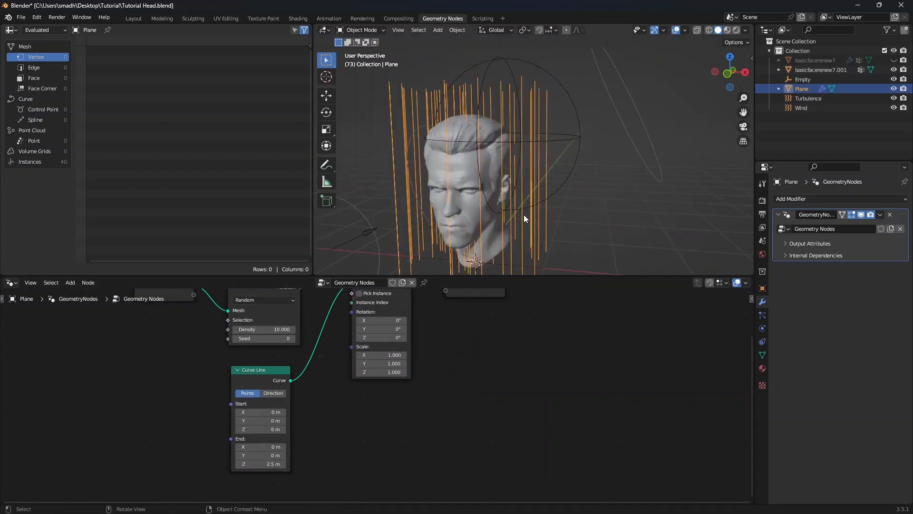
scroll(512, 347, down, 3)
middle_drag(512, 346, 385, 411)
drag(371, 354, 557, 336)
scroll(369, 371, up, 4)
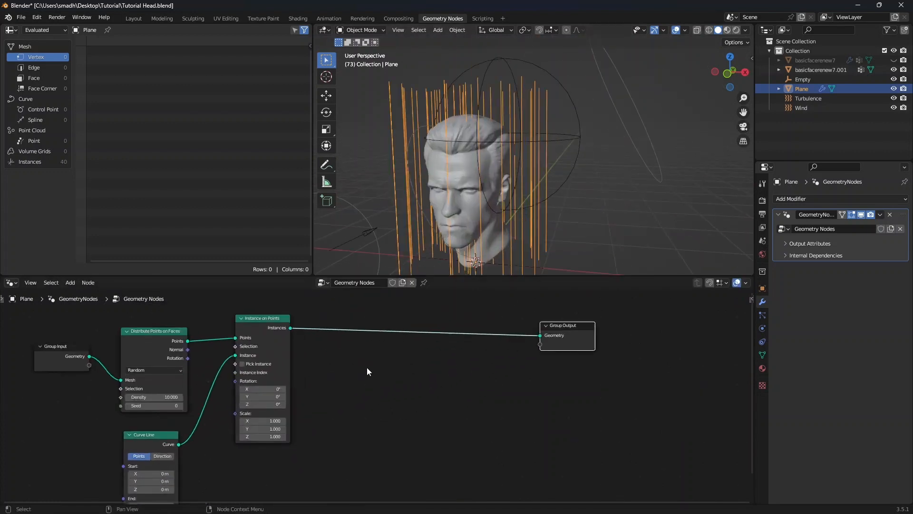
middle_drag(339, 370, 348, 384)
scroll(355, 380, down, 2)
key(shift+a)
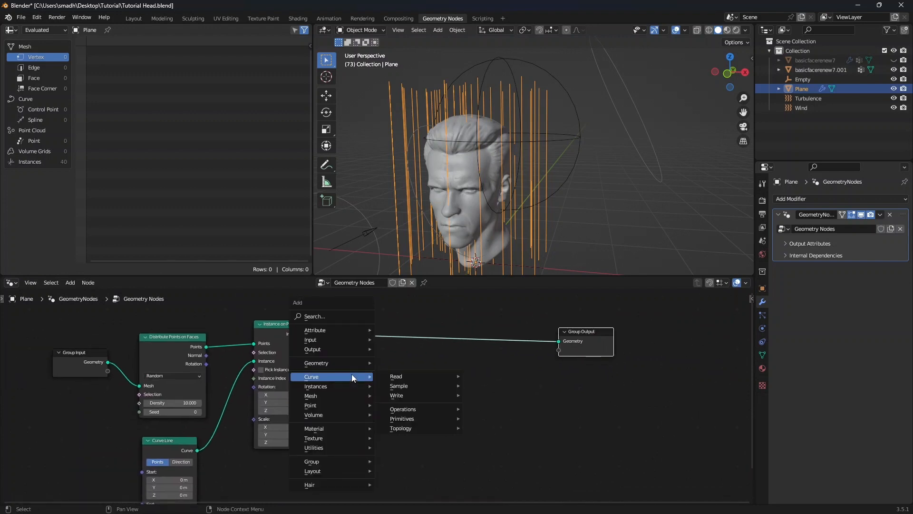
mouse_move(333, 363)
mouse_move(333, 387)
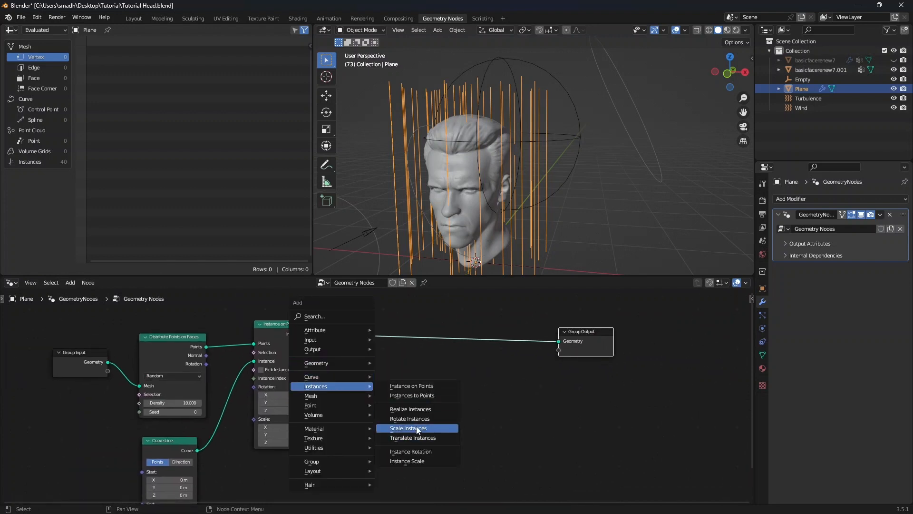
click(418, 412)
click(346, 332)
middle_drag(452, 379, 412, 385)
Insert a Set Position node after the Realize Instances node
key(shift+a)
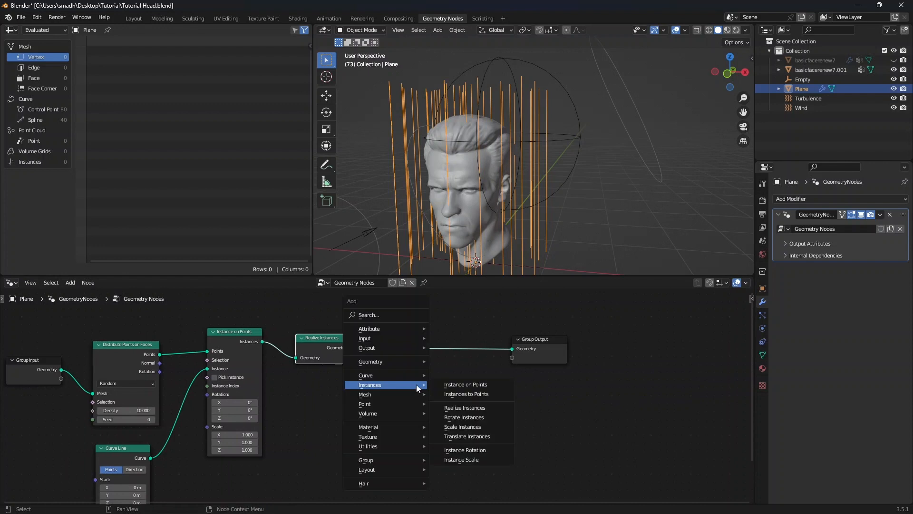
mouse_move(392, 362)
mouse_move(477, 370)
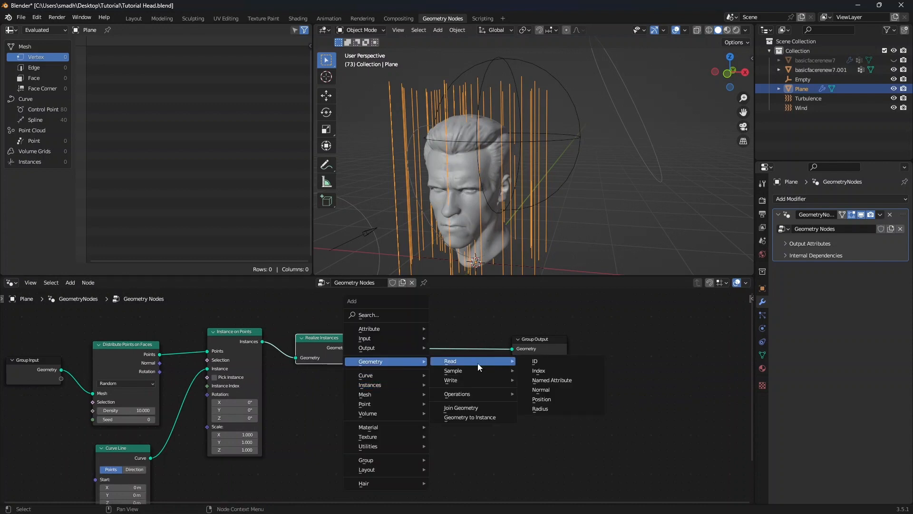
click(555, 389)
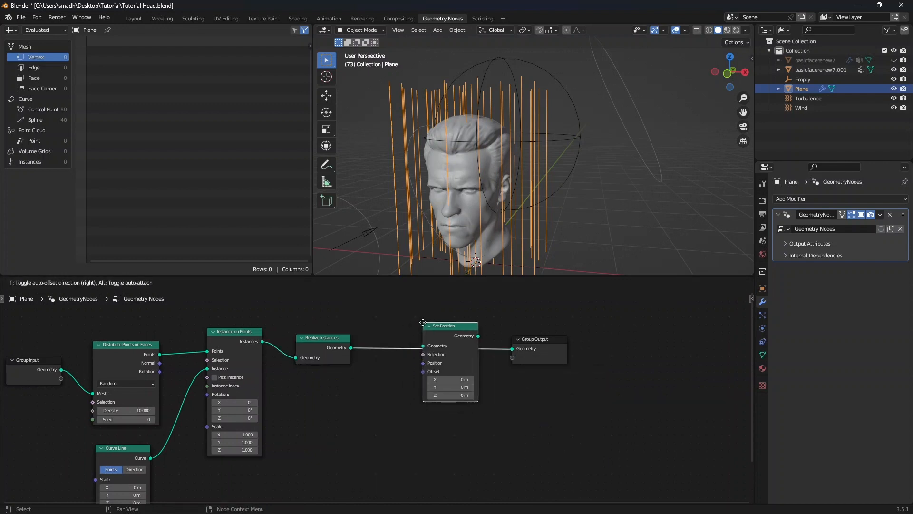
click(443, 366)
middle_drag(380, 398, 398, 364)
Add a Noise Texture node to the node tree
scroll(398, 365, up, 1)
key(shift+a)
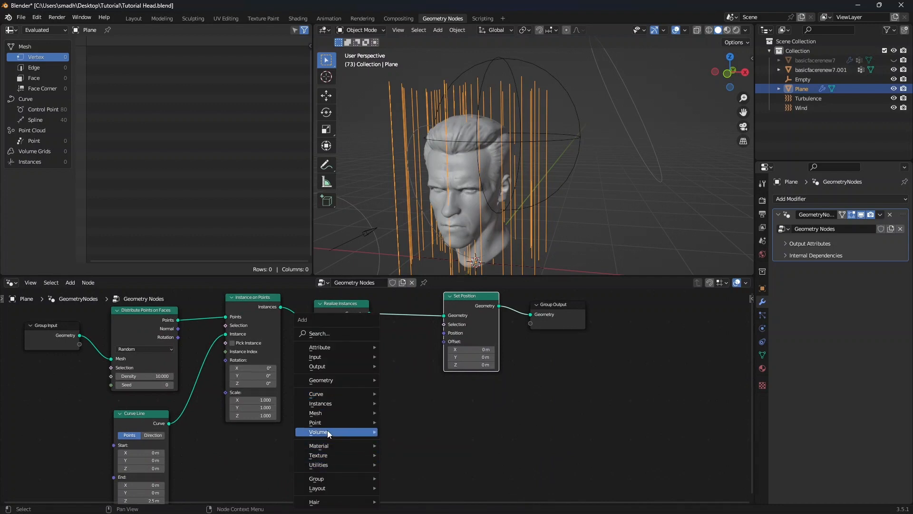
mouse_move(334, 458)
click(412, 426)
click(371, 458)
Add a Vector Math node fed by the noise color and connect its result to Set Position's offset
key(shift+a)
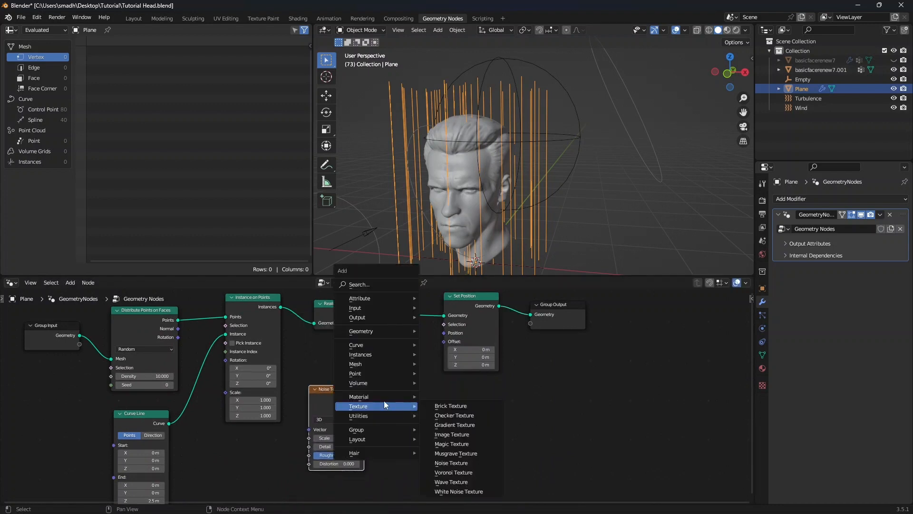
mouse_move(364, 421)
mouse_move(447, 435)
click(534, 443)
click(392, 372)
drag(364, 408, 444, 341)
Switch the Vector Math operation to Subtract and set its second vector to 0.5
scroll(523, 201, down, 2)
scroll(477, 209, up, 3)
mouse_move(523, 205)
middle_down()
mouse_move(477, 209)
mouse_move(535, 206)
middle_up()
scroll(477, 208, down, 2)
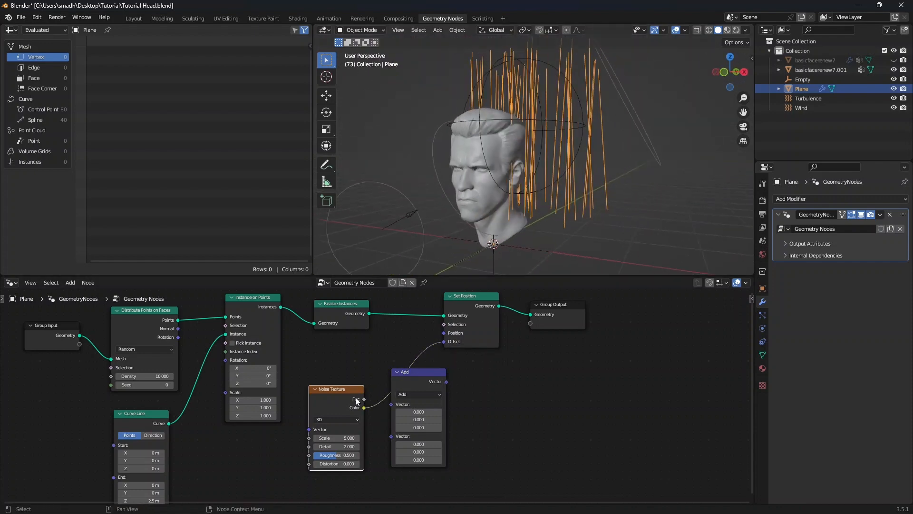
drag(353, 398, 339, 403)
scroll(453, 421, up, 1)
click(413, 393)
click(410, 403)
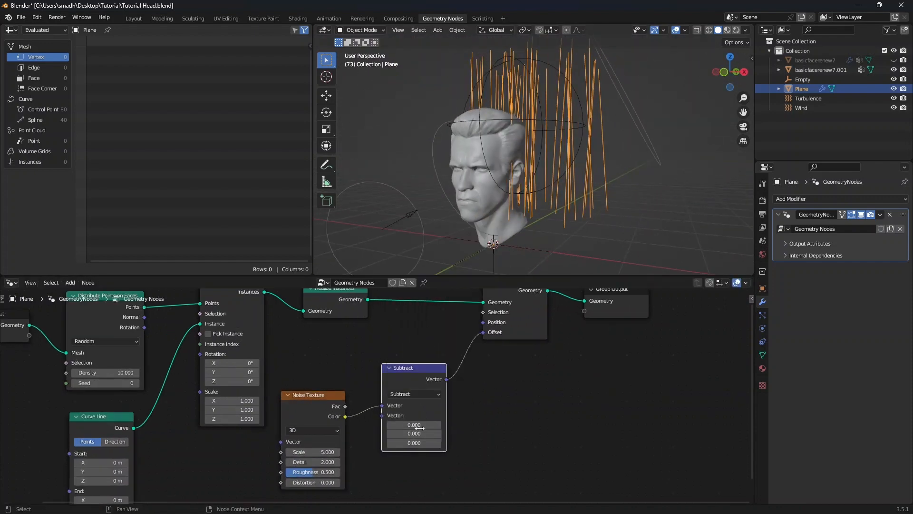
click(416, 424)
text(.5)
key(Return)
Insert a Resample Curve node before Set Position with a count of 50
middle_drag(504, 376, 422, 427)
scroll(422, 427, down, 2)
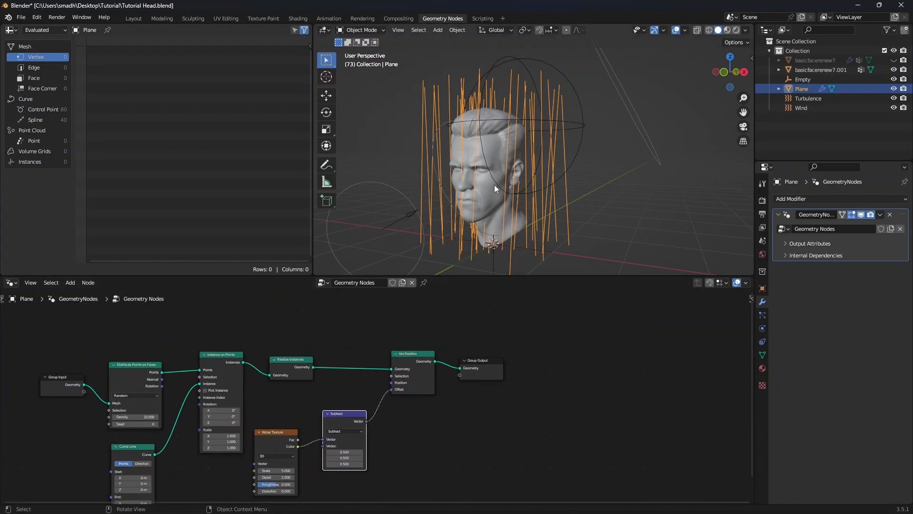
middle_drag(495, 186, 531, 196)
scroll(336, 392, up, 1)
key(shift+a)
mouse_move(333, 321)
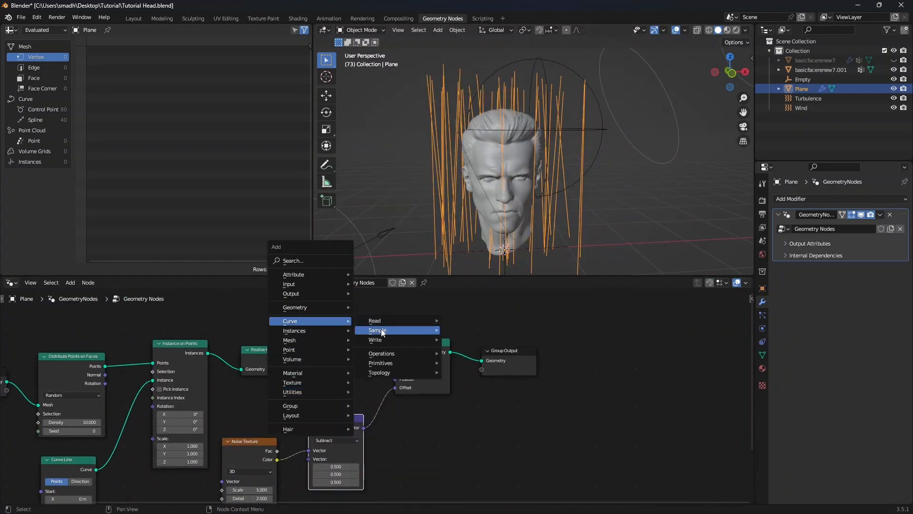
mouse_move(381, 363)
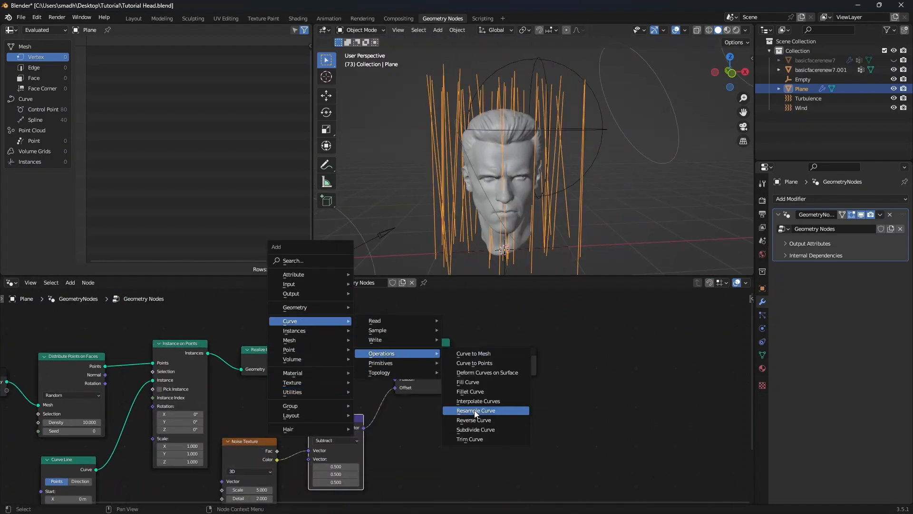
click(476, 410)
click(324, 333)
scroll(380, 399, up, 3)
click(343, 383)
text(50)
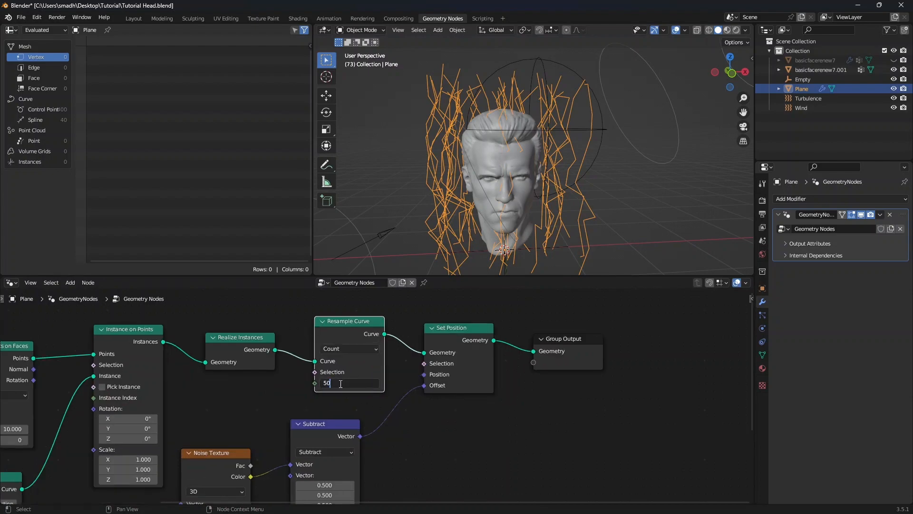
key(Return)
Set the Noise Texture scale to about 2.3 and detail to about 0.6
scroll(467, 181, down, 2)
middle_drag(468, 184, 472, 204)
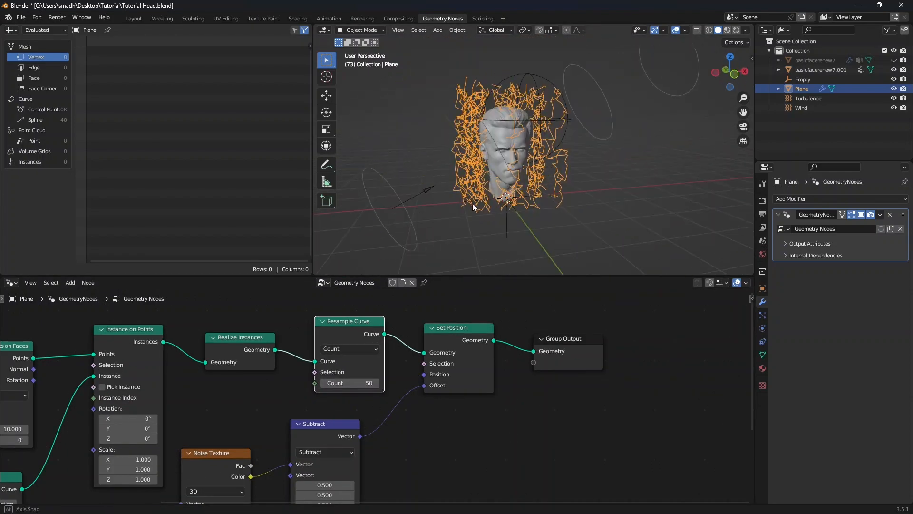
scroll(473, 204, up, 4)
middle_drag(408, 414, 485, 335)
mouse_move(296, 437)
mouse_down()
mouse_move(283, 436)
mouse_move(291, 444)
mouse_up()
scroll(499, 177, down, 3)
middle_drag(499, 177, 532, 176)
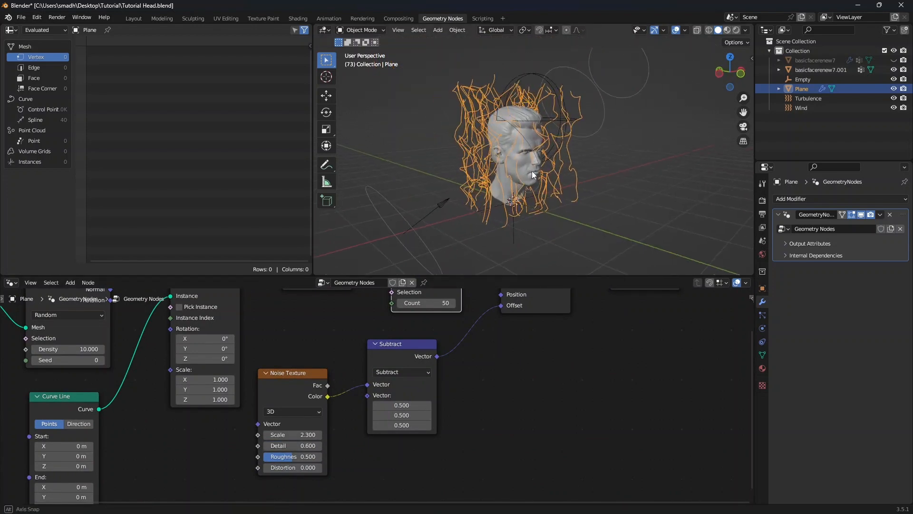
Scale the plane's mesh down to about 0.71 in Edit Mode from the top view
key(KP_7)
scroll(550, 204, up, 4)
key(Tab)
key(s)
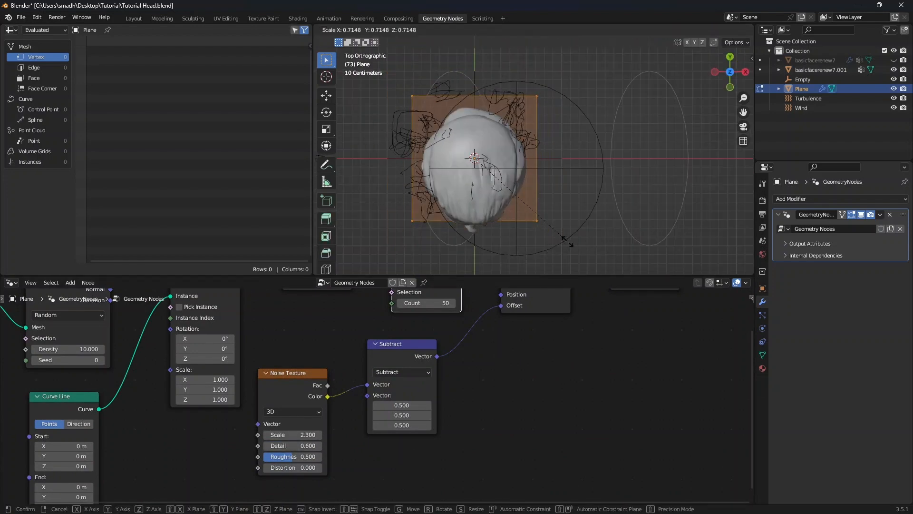
click(551, 227)
key(Tab)
scroll(548, 226, down, 3)
middle_drag(547, 225, 492, 196)
Set the Distribute Points on Faces density to 100
middle_drag(78, 349, 255, 324)
scroll(254, 324, up, 3)
double_click(255, 324)
text(100)
key(Return)
Inspect the generated hair curves around the head in the viewport
middle_drag(498, 159, 464, 177)
scroll(506, 149, up, 3)
click(547, 167)
scroll(554, 158, down, 3)
click(549, 153)
scroll(550, 153, up, 5)
scroll(513, 209, down, 3)
scroll(445, 172, down, 1)
scroll(464, 177, up, 1)
scroll(584, 339, down, 4)
Add a Geometry Proximity node to the node tree
middle_drag(586, 329, 242, 388)
scroll(241, 388, down, 3)
drag(479, 332, 619, 324)
key(shift+a)
mouse_move(443, 381)
mouse_move(529, 390)
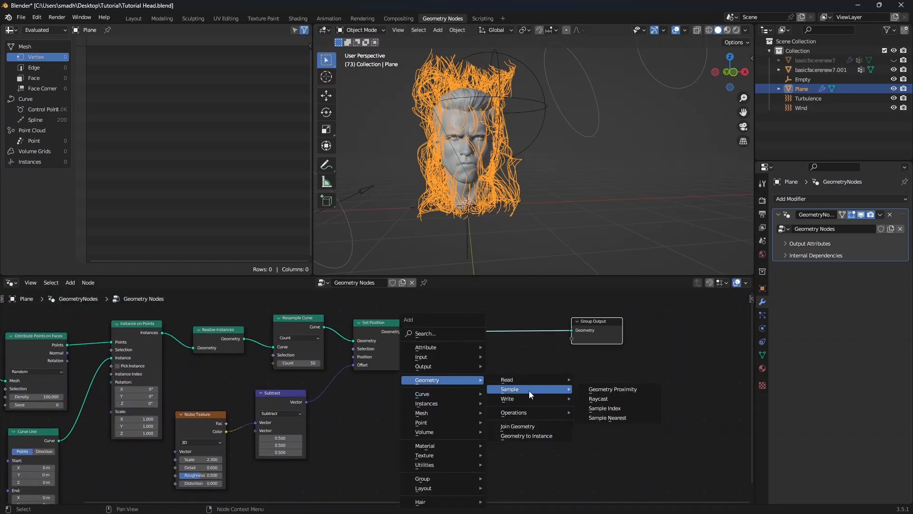
click(614, 390)
click(470, 376)
Duplicate the Set Position node and insert the copy before the Group Output
click(387, 326)
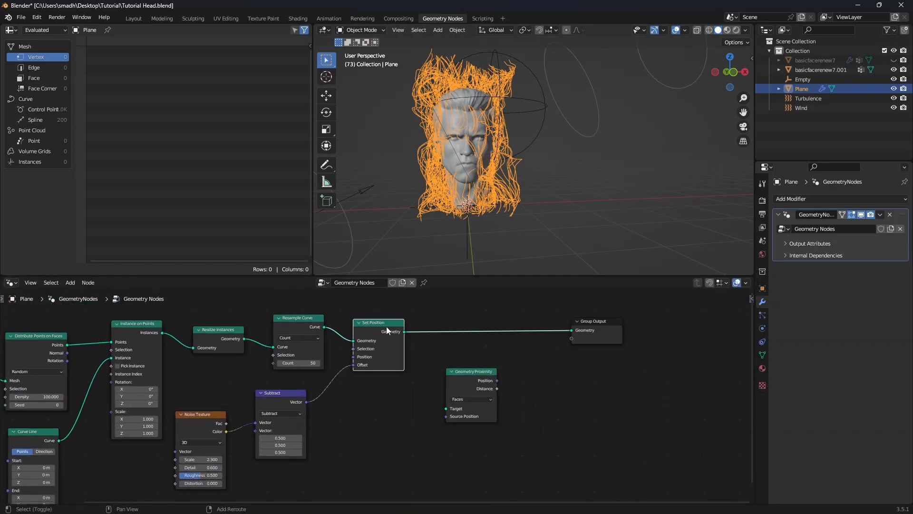
key(shift+d)
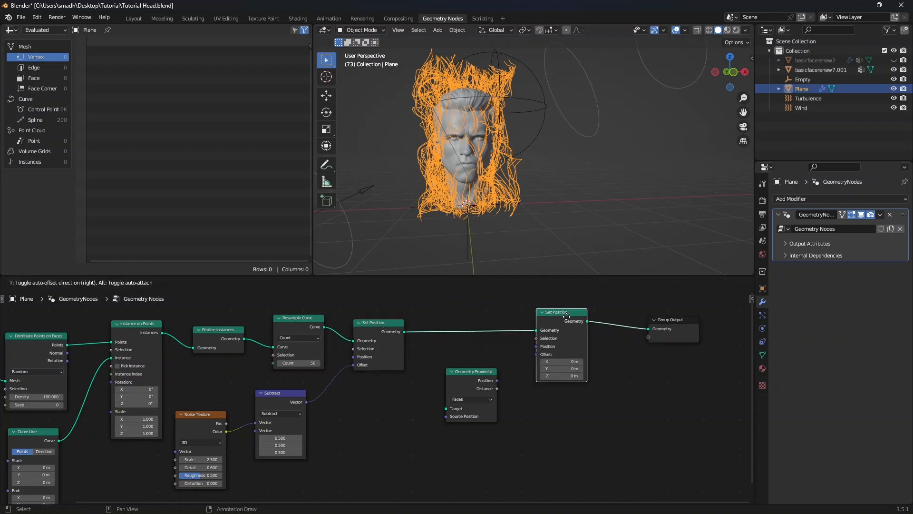
click(561, 321)
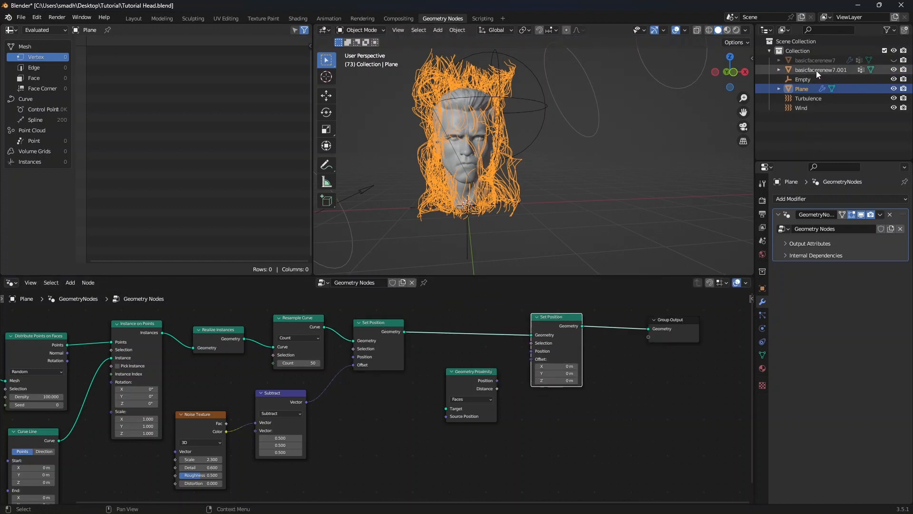
Add the duplicated head as an Object Info node and connect its geometry to the proximity target
drag(816, 70, 364, 414)
drag(457, 410, 468, 410)
scroll(437, 461, up, 4)
drag(429, 468, 486, 412)
Connect the Geometry Proximity position to the second Set Position node's position input
drag(557, 374, 588, 335)
scroll(587, 416, down, 3)
middle_drag(587, 417, 546, 390)
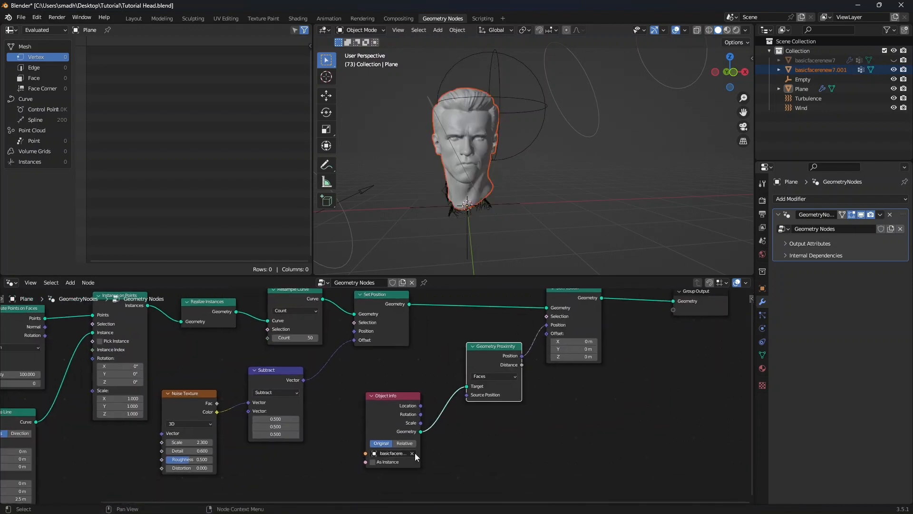
Set the Object Info node to Relative
click(408, 443)
scroll(471, 206, up, 4)
middle_drag(470, 207, 490, 206)
Hide the duplicated head object
drag(894, 70, 904, 70)
middle_drag(428, 188, 605, 190)
scroll(523, 190, up, 2)
scroll(532, 188, down, 5)
middle_drag(522, 192, 513, 192)
click(514, 192)
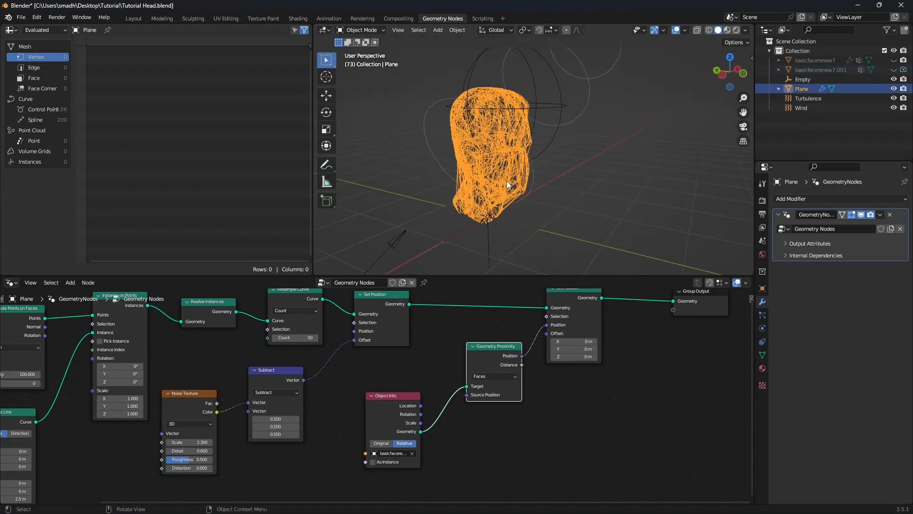
Set the Distribute Points on Faces density to 200
scroll(557, 394, down, 2)
middle_drag(567, 398, 604, 392)
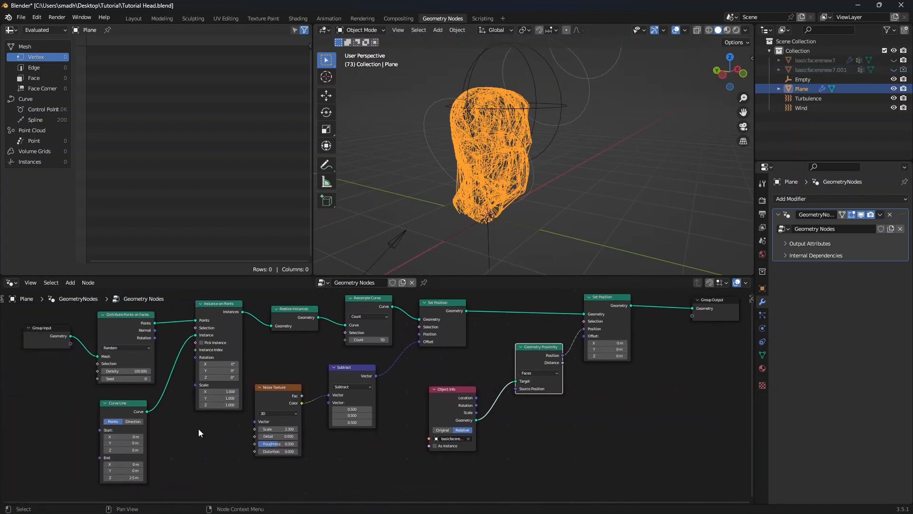
scroll(199, 429, up, 1)
middle_drag(307, 434, 506, 424)
scroll(380, 400, up, 2)
double_click(276, 341)
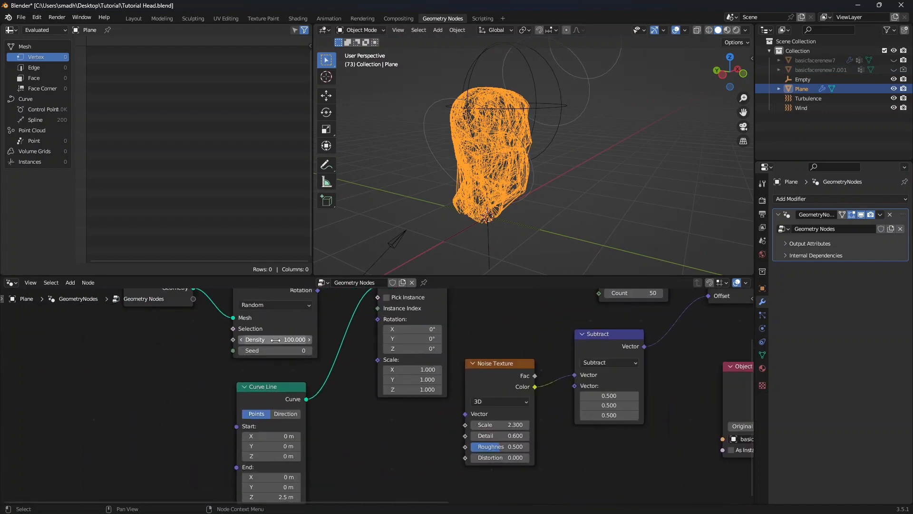
text(200)
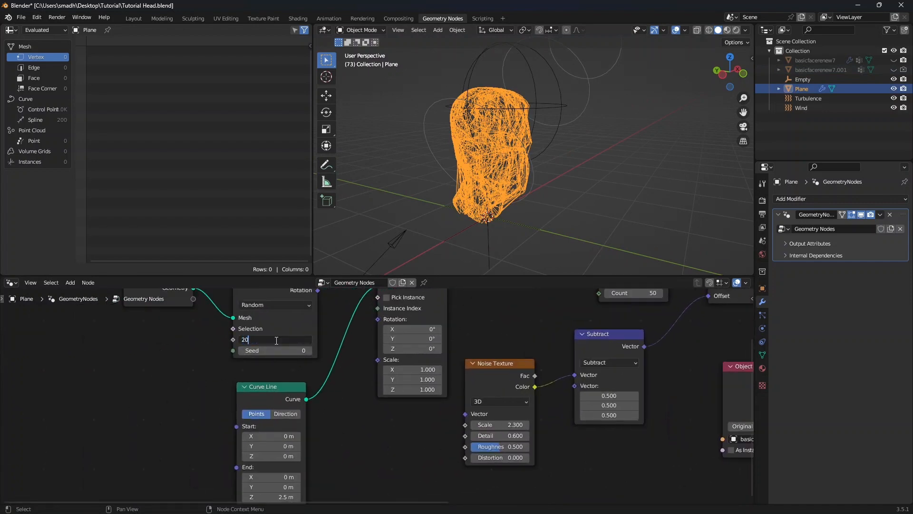
key(Return)
Lower the Noise Texture's Scale to about 1.9
scroll(527, 184, up, 5)
click(526, 184)
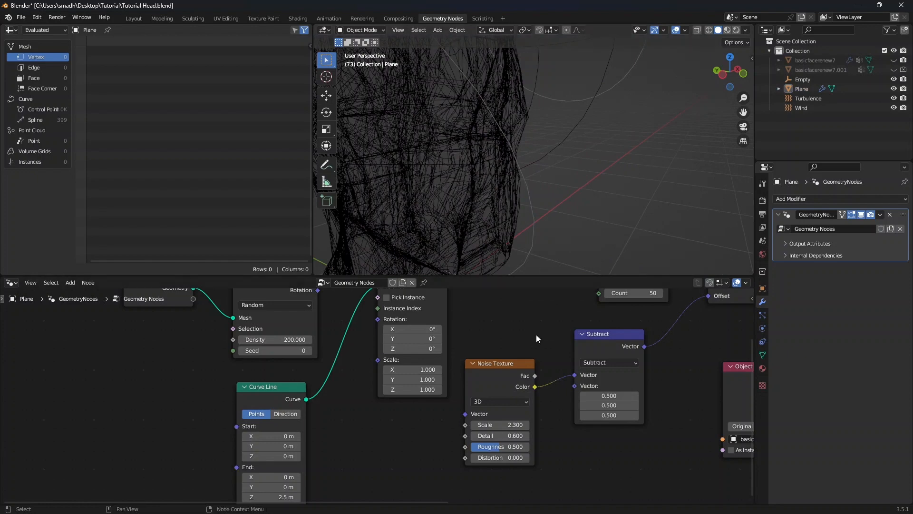
scroll(541, 410, down, 1)
middle_drag(544, 428, 527, 415)
scroll(523, 419, up, 3)
drag(503, 413, 485, 413)
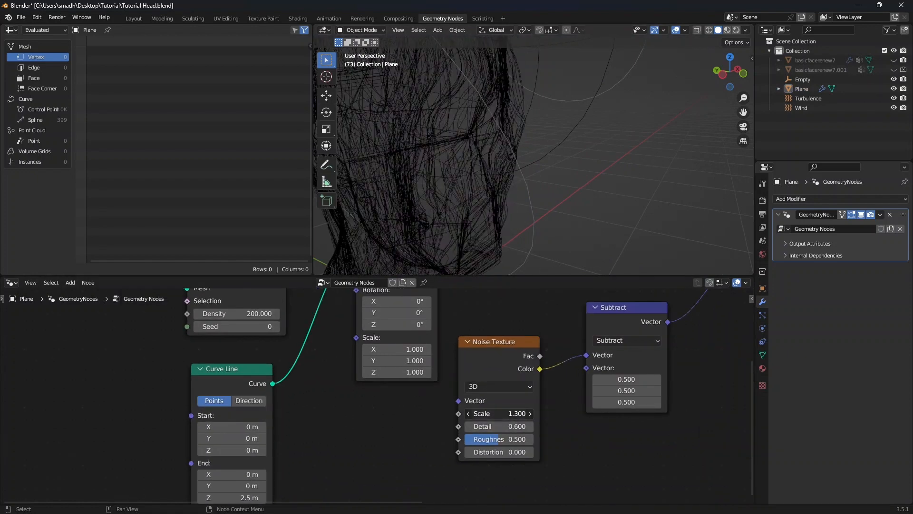
scroll(529, 183, down, 5)
scroll(649, 370, down, 2)
middle_drag(742, 374, 508, 390)
scroll(571, 397, down, 2)
drag(537, 331, 685, 321)
scroll(514, 367, up, 3)
scroll(458, 401, down, 3)
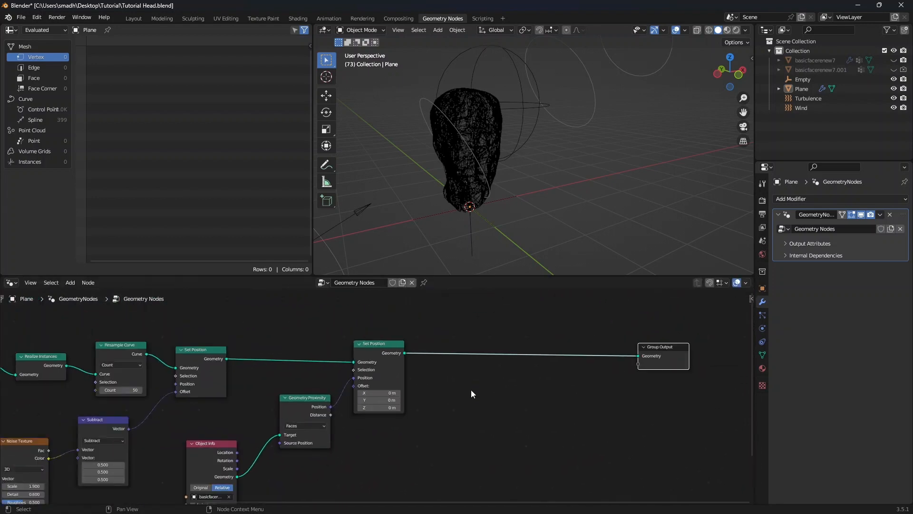
Duplicate the Resample Curve, Set Position, Subtract and Noise Texture nodes and chain the copies before the Group Output
middle_drag(471, 389, 617, 373)
scroll(332, 396, down, 2)
mouse_move(338, 400)
middle_down()
mouse_move(502, 381)
mouse_move(463, 386)
middle_up()
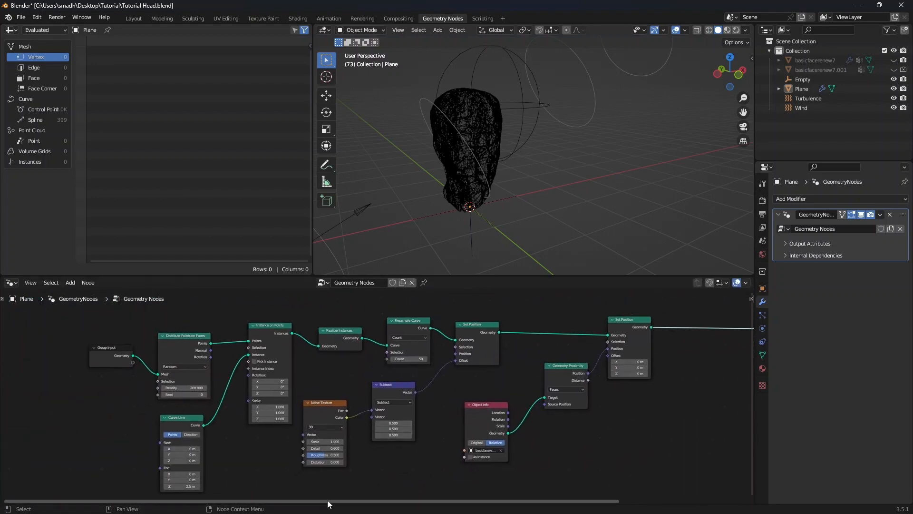
drag(310, 483, 415, 386)
drag(393, 307, 472, 343)
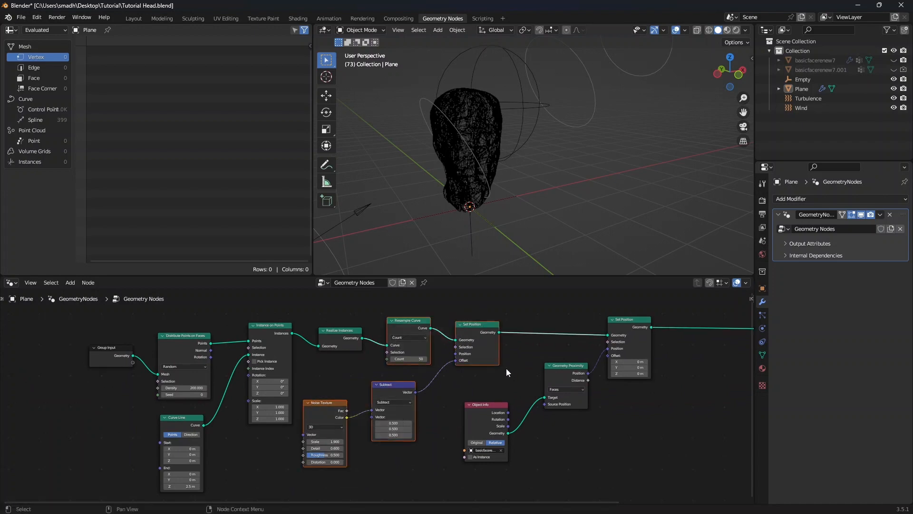
key(shift+d)
click(655, 359)
click(654, 407)
scroll(653, 407, up, 5)
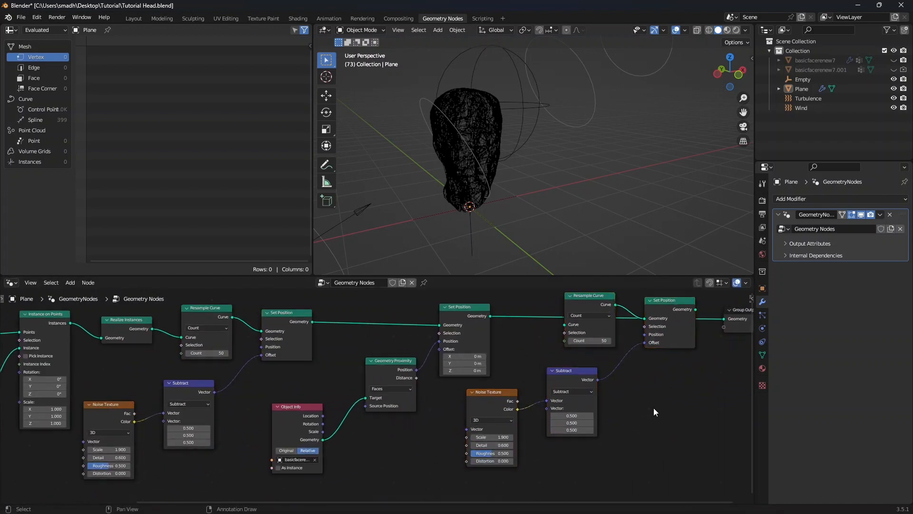
middle_drag(654, 407, 389, 462)
drag(271, 346, 373, 358)
drag(552, 337, 591, 350)
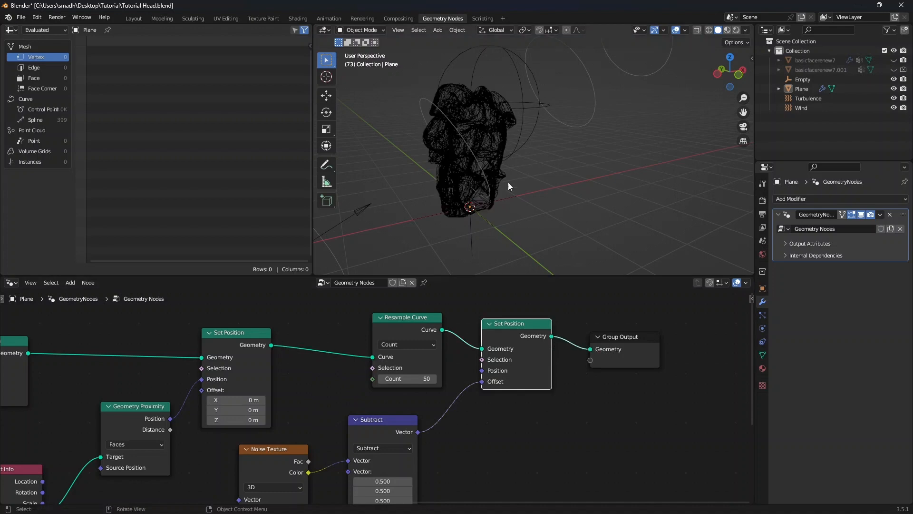
Set the copied Noise Texture's Scale to 2.4
scroll(508, 183, up, 2)
mouse_move(507, 184)
middle_down()
mouse_move(455, 201)
mouse_move(539, 217)
mouse_move(509, 190)
middle_up()
scroll(513, 204, down, 2)
Duplicate the Object Info, Geometry Proximity and Set Position nodes and connect the copies at the end of the chain
scroll(539, 451, down, 4)
middle_drag(539, 452, 496, 423)
scroll(417, 461, up, 5)
middle_drag(417, 461, 507, 405)
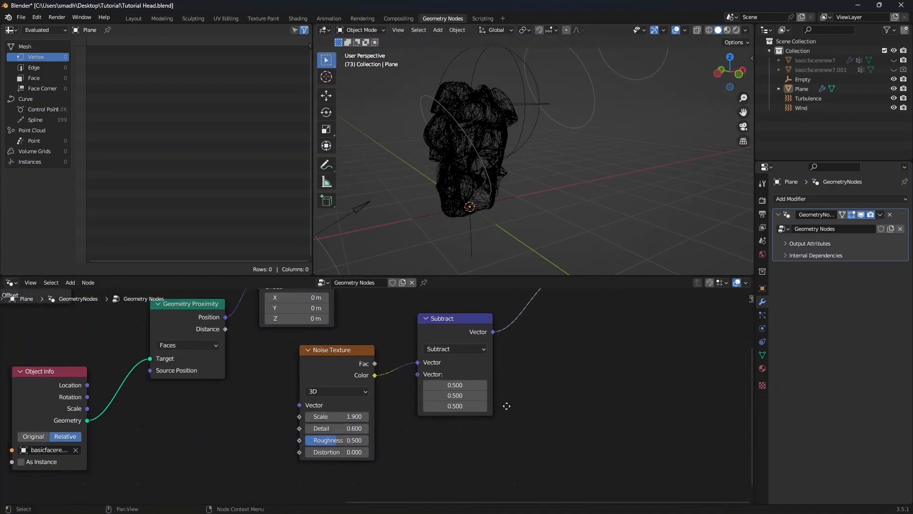
mouse_move(338, 416)
mouse_down()
mouse_move(350, 416)
mouse_move(341, 416)
mouse_up()
middle_drag(481, 191, 497, 196)
scroll(276, 374, down, 3)
scroll(276, 373, down, 3)
middle_drag(285, 294, 360, 349)
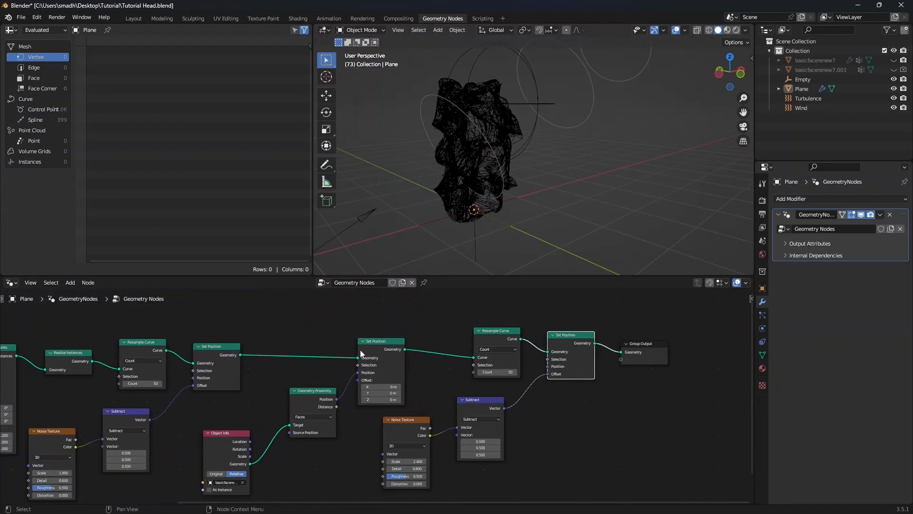
drag(194, 460, 413, 383)
key(shift+d)
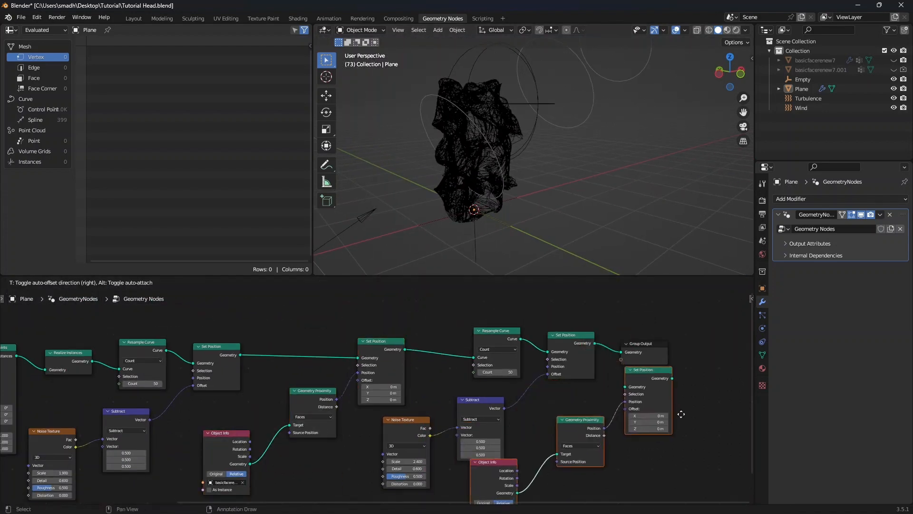
click(701, 366)
middle_drag(701, 366, 427, 366)
drag(356, 348, 520, 331)
scroll(461, 441, up, 3)
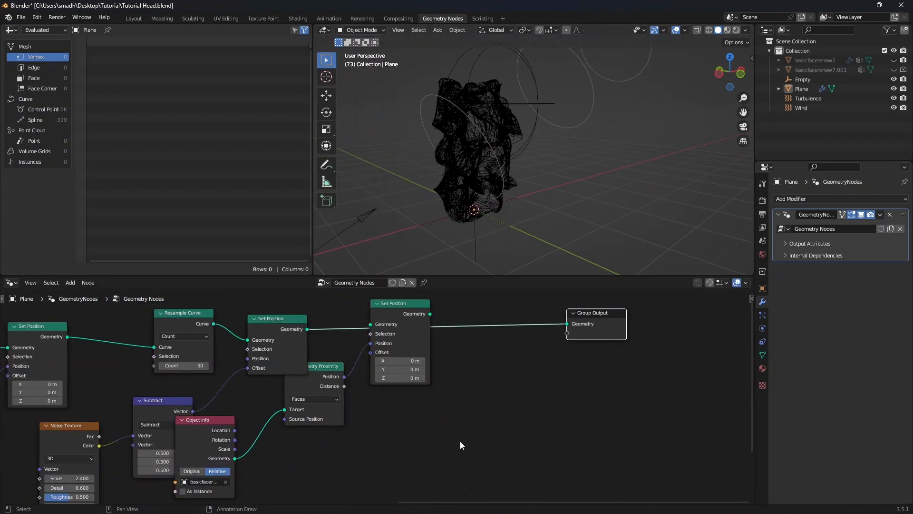
drag(225, 448, 264, 450)
shift+drag(385, 484, 287, 405)
shift+drag(463, 421, 412, 335)
drag(412, 336, 454, 332)
click(494, 343)
Set the copied Noise Texture's Scale to 4.3
scroll(489, 184, down, 2)
scroll(489, 184, up, 4)
mouse_move(489, 184)
middle_down()
mouse_move(450, 198)
mouse_move(502, 191)
middle_up()
middle_drag(501, 412, 527, 369)
middle_drag(96, 435, 357, 425)
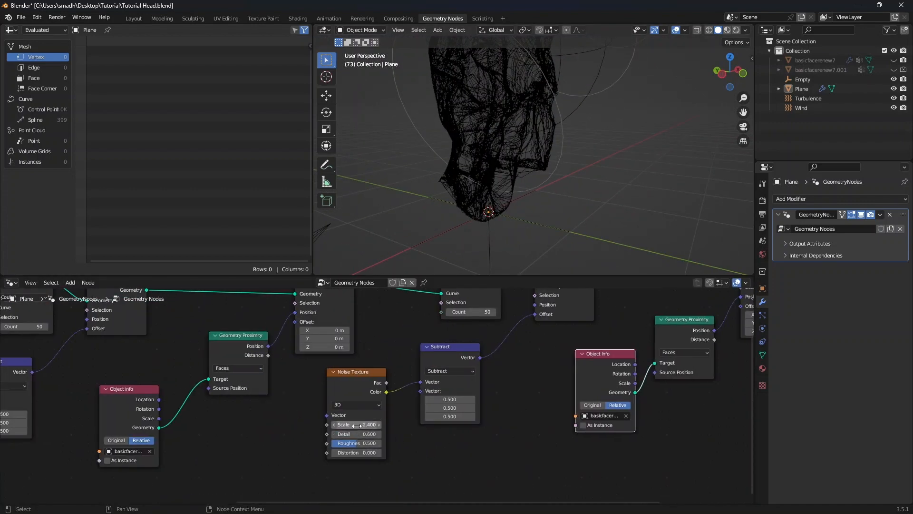
drag(357, 425, 381, 424)
Set the copied Resample Curve's Count to 100
middle_drag(399, 333, 357, 420)
scroll(362, 409, up, 3)
click(449, 400)
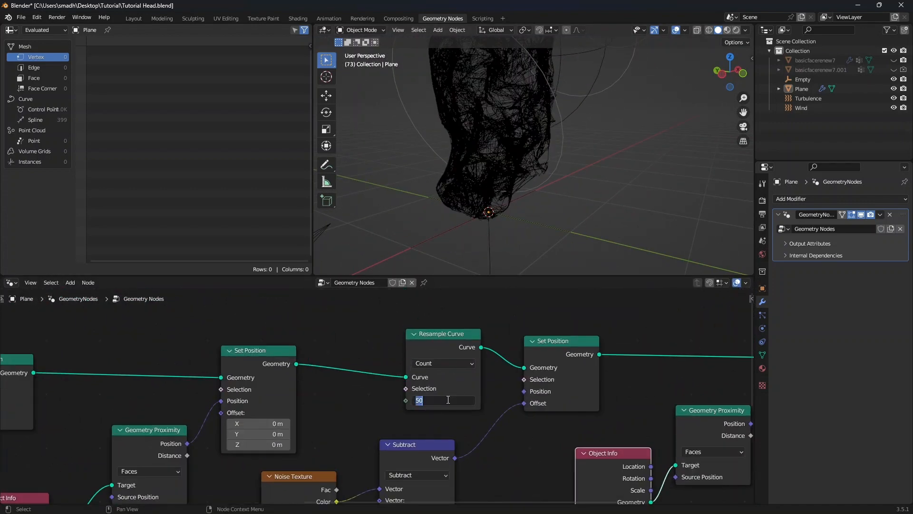
text(100)
key(Return)
Inspect the wrapped hair strands around the head in the viewport
middle_drag(504, 201, 478, 198)
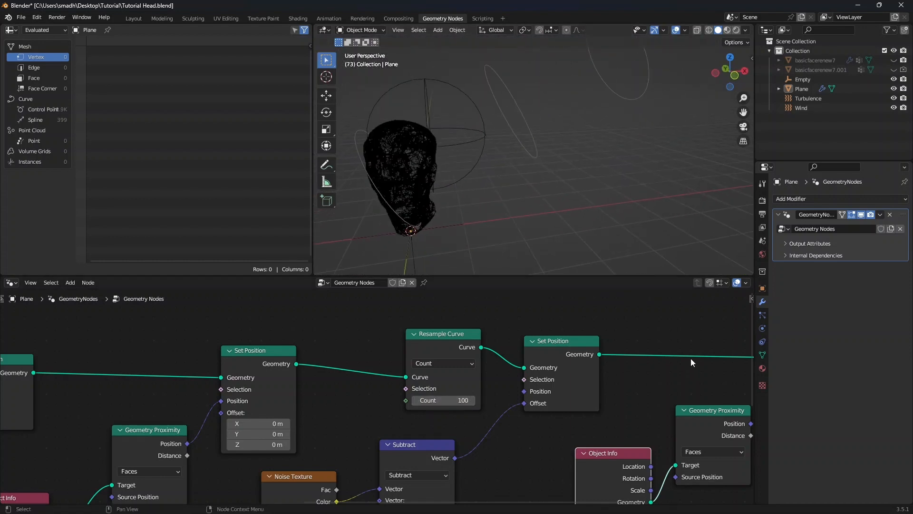
scroll(691, 359, down, 2)
middle_drag(690, 358, 323, 350)
scroll(432, 388, up, 4)
drag(440, 347, 566, 327)
scroll(465, 198, up, 2)
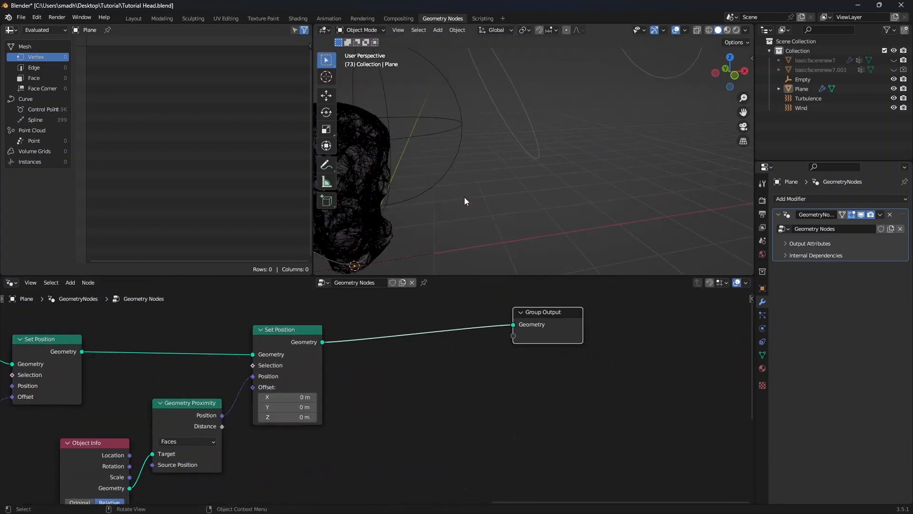
shift+middle_drag(464, 198, 612, 192)
scroll(612, 191, up, 4)
middle_drag(544, 183, 584, 161)
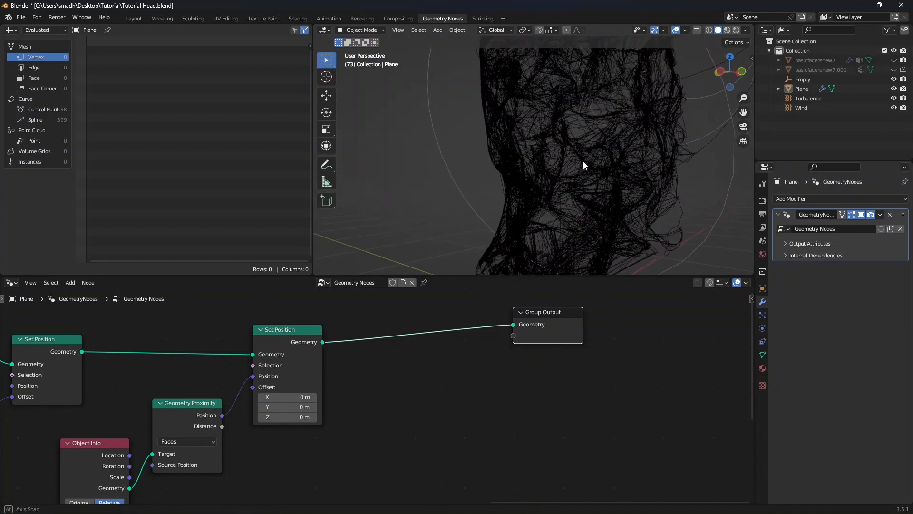
Add a Curve to Mesh node before the Group Output
key(shift+a)
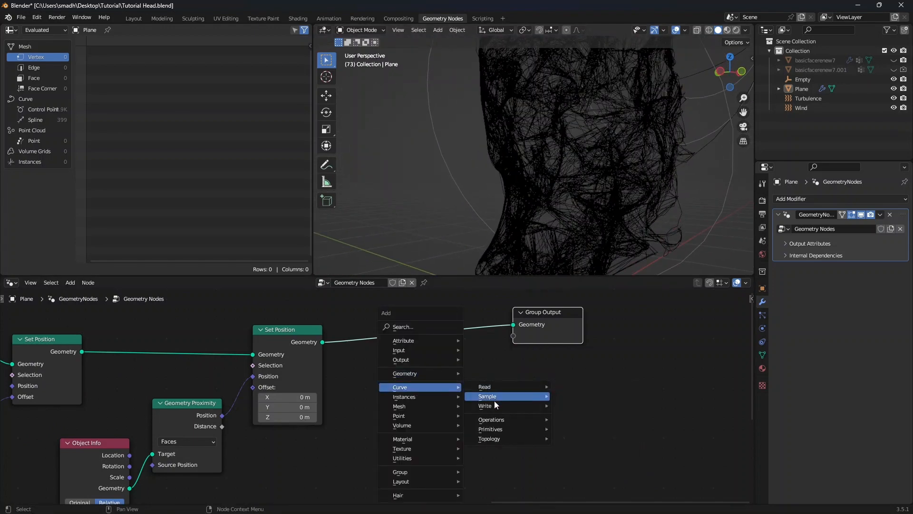
mouse_move(495, 419)
click(584, 334)
click(398, 398)
scroll(451, 418, down, 2)
Add a Curve Circle node with Resolution 3 and Radius 0.002 m
key(shift+a)
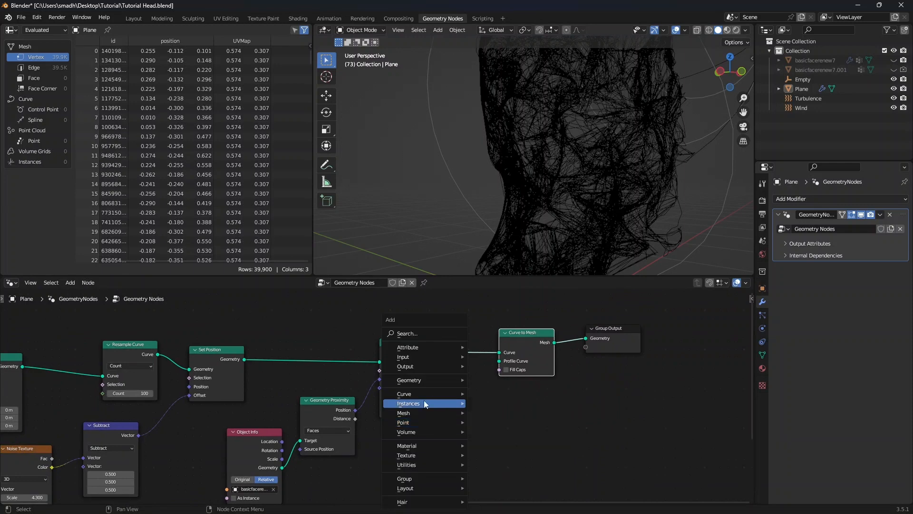
mouse_move(504, 436)
click(586, 389)
click(447, 423)
middle_drag(529, 444, 524, 402)
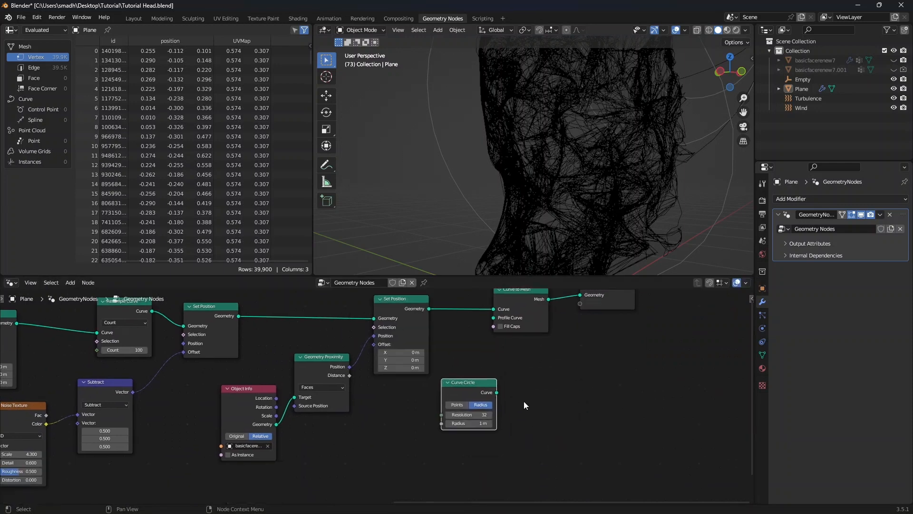
scroll(524, 402, up, 2)
click(485, 417)
text(3)
key(Tab)
text(.002)
key(Return)
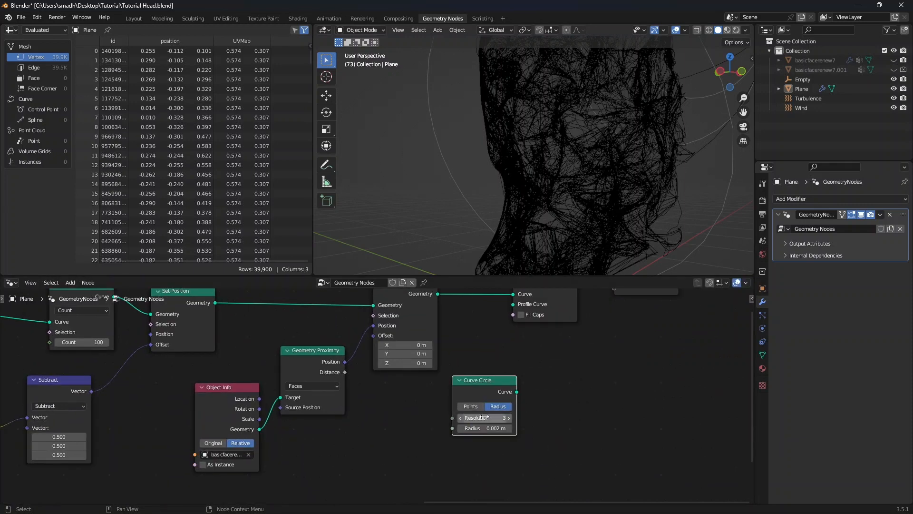
Connect the Curve Circle to the Curve to Mesh profile curve input
scroll(480, 417, down, 2)
drag(481, 413, 374, 369)
key(g)
click(471, 374)
drag(335, 437, 430, 379)
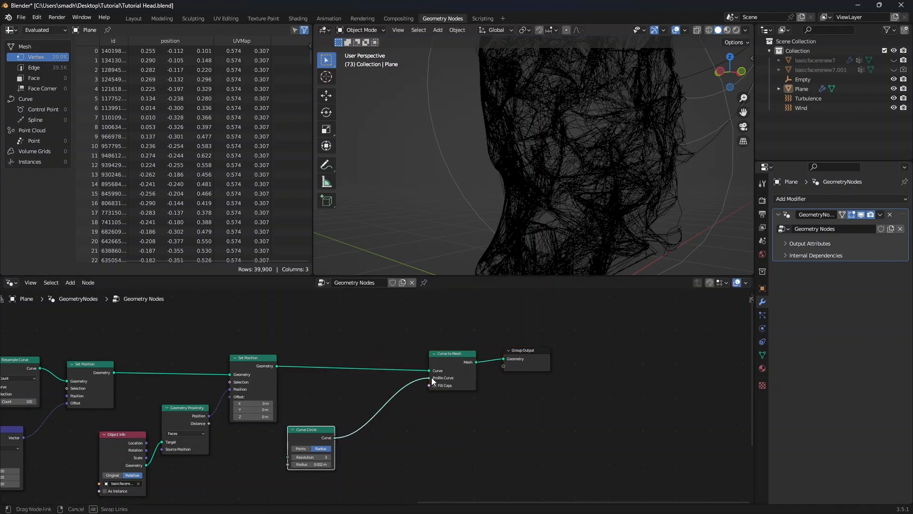
Create a new material named Red for the hair plane and save the file
scroll(566, 178, down, 4)
middle_drag(590, 177, 531, 175)
scroll(533, 180, up, 7)
scroll(552, 206, down, 9)
middle_drag(551, 205, 519, 219)
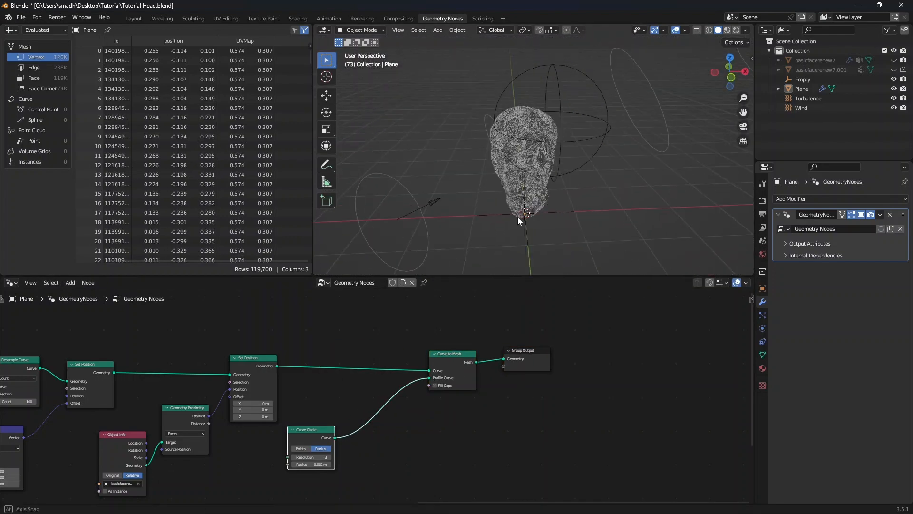
scroll(518, 220, down, 4)
drag(524, 369, 593, 372)
click(762, 368)
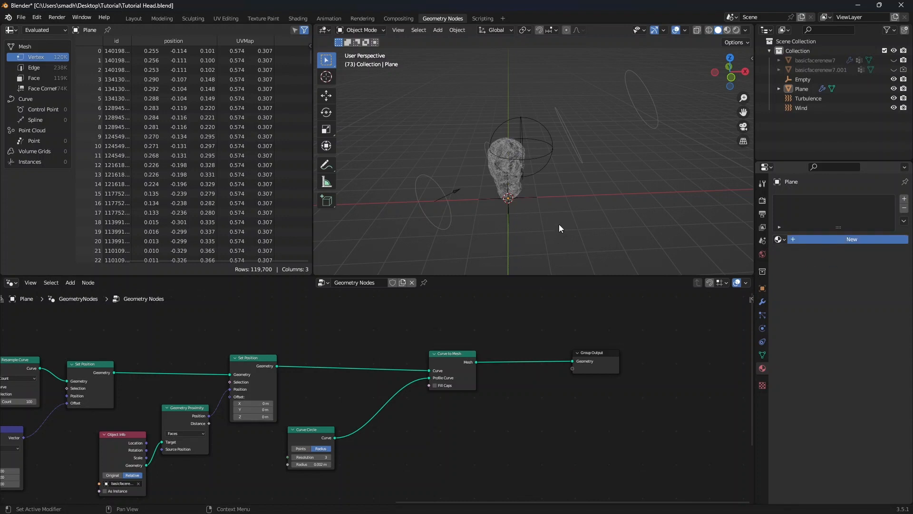
click(852, 240)
key(ctrl+s)
double_click(822, 240)
text(Red)
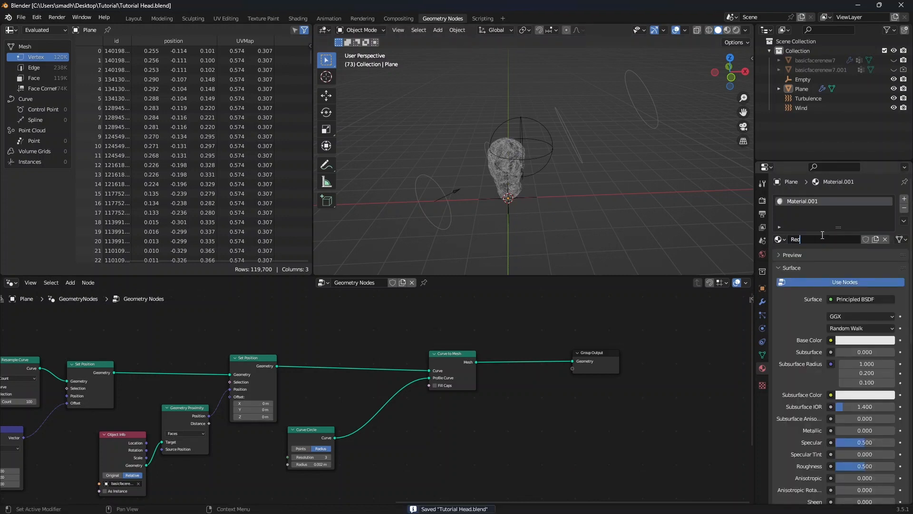
key(Return)
Add a Set Material node after Curve to Mesh and assign the Red material
scroll(494, 405, down, 1)
key(shift+a)
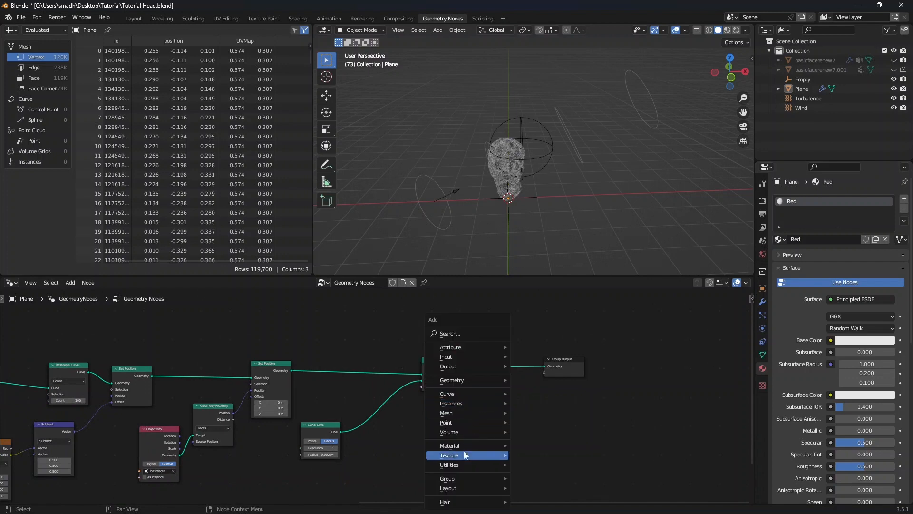
mouse_move(464, 447)
click(539, 483)
click(504, 371)
scroll(535, 412, up, 2)
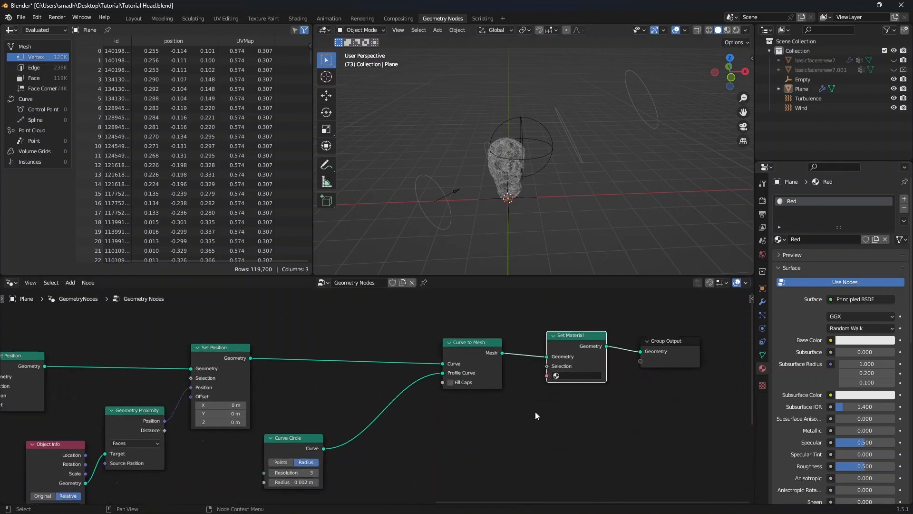
middle_drag(535, 412, 383, 414)
click(435, 376)
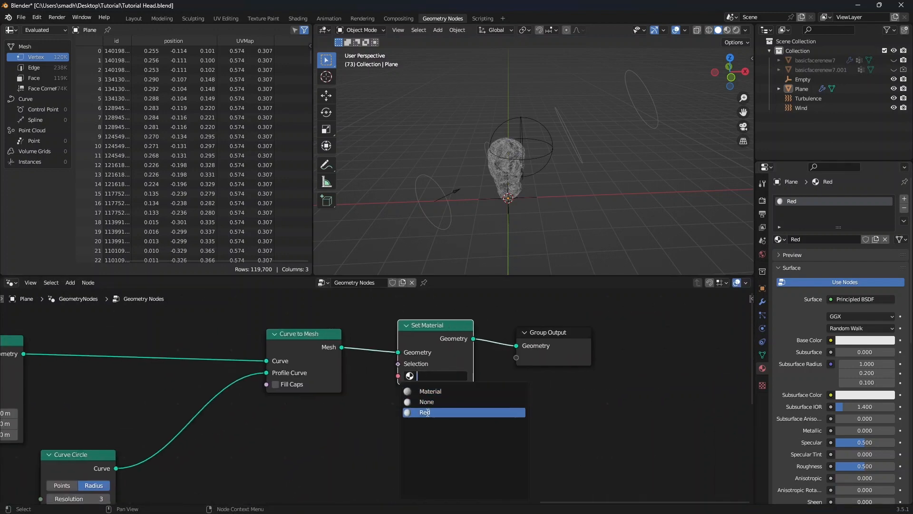
click(428, 413)
Add a Displace modifier to the duplicated head with Strength -0.1
middle_drag(578, 136, 531, 175)
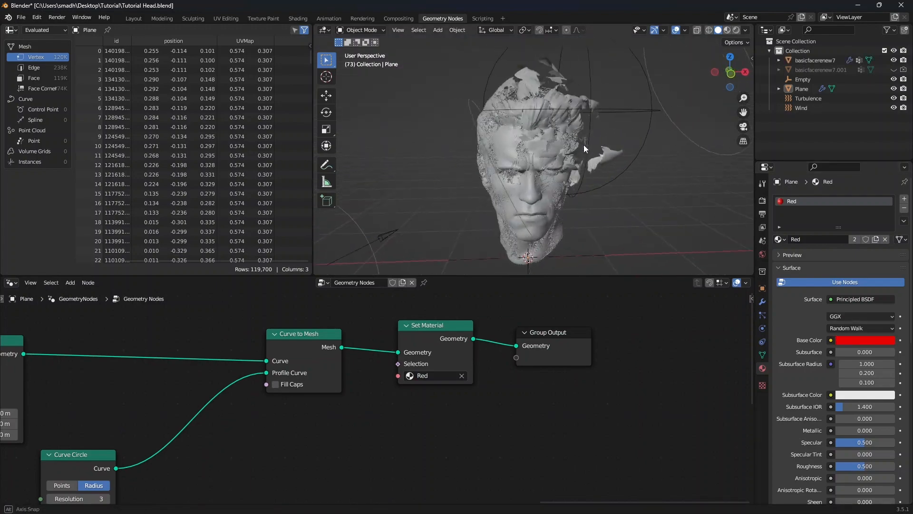
scroll(573, 151, up, 5)
scroll(523, 167, down, 5)
scroll(523, 167, up, 2)
click(608, 180)
scroll(571, 179, down, 1)
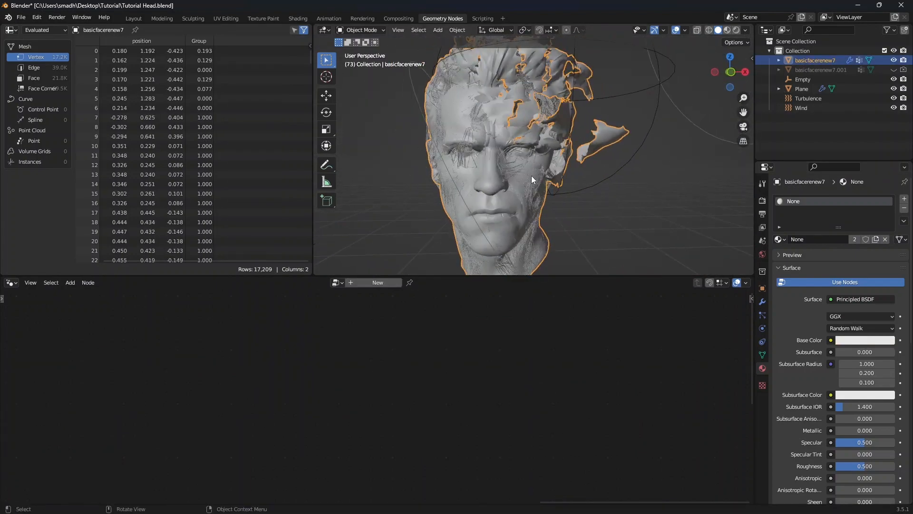
scroll(532, 175, up, 2)
click(813, 70)
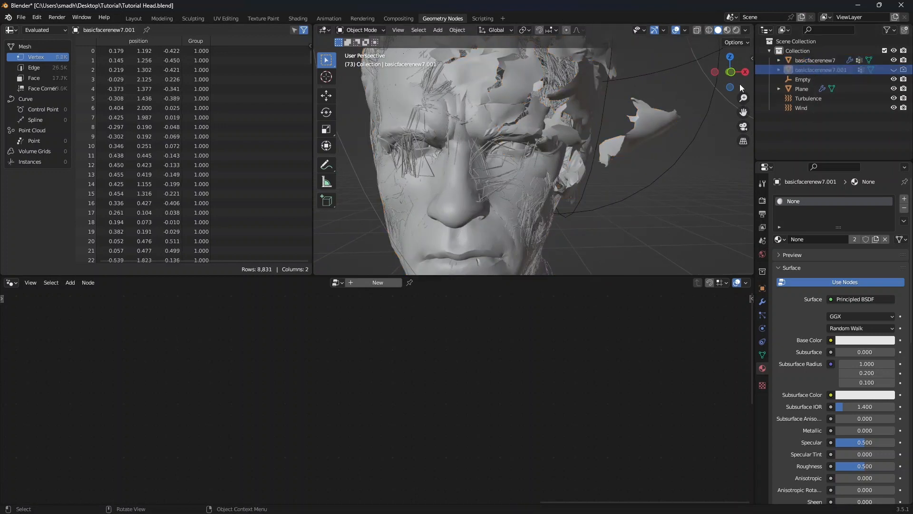
click(762, 302)
click(797, 199)
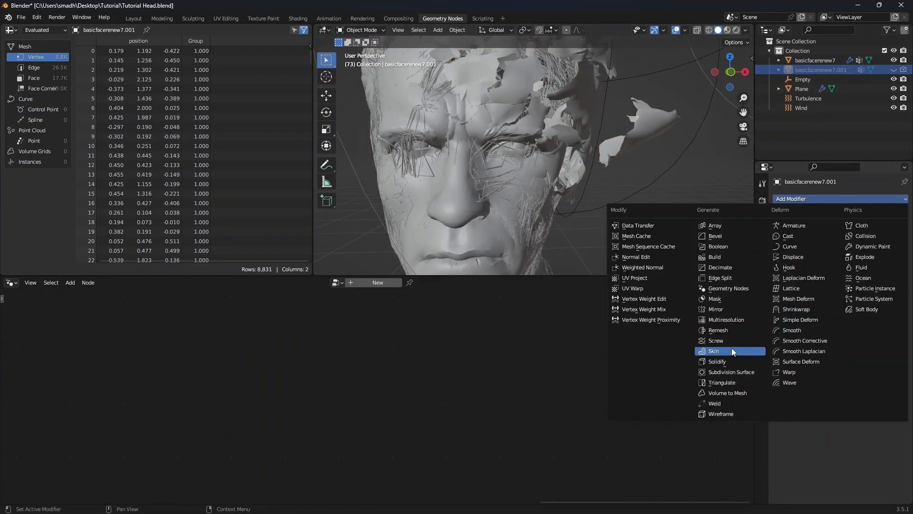
click(793, 257)
click(857, 275)
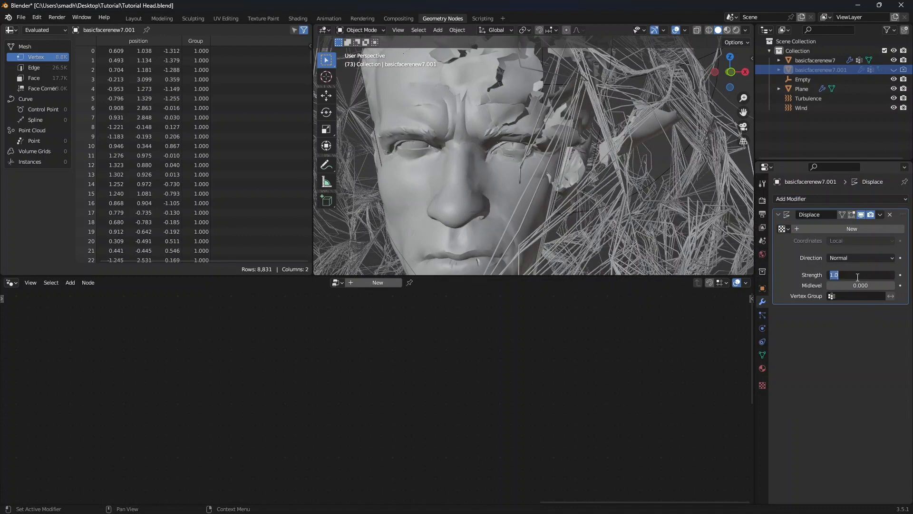
text(-0.1)
key(Return)
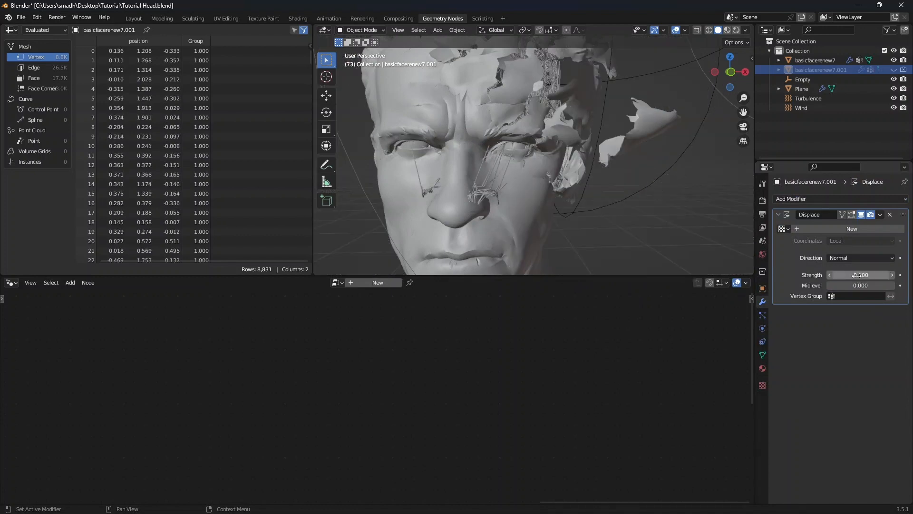
Select the original head mesh and open it in the Shading workspace, browsing its material slot
middle_drag(554, 183, 535, 182)
key(KP_1)
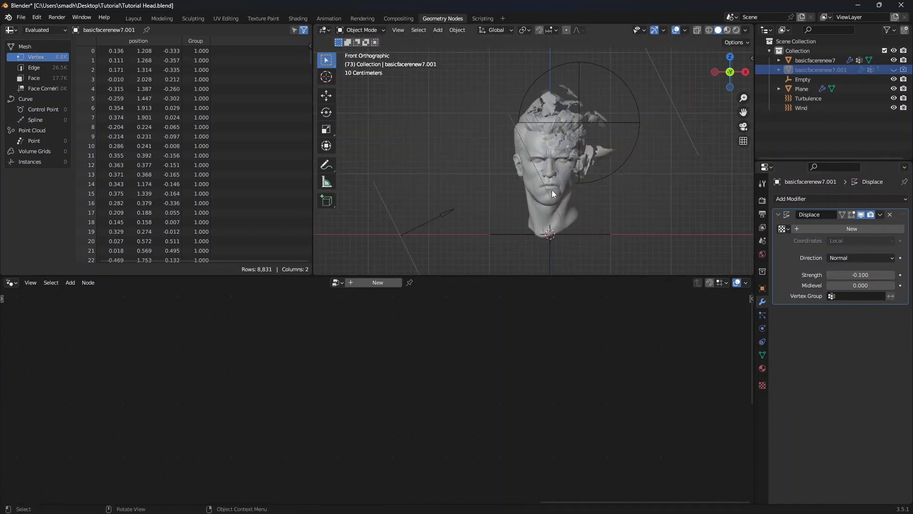
click(552, 190)
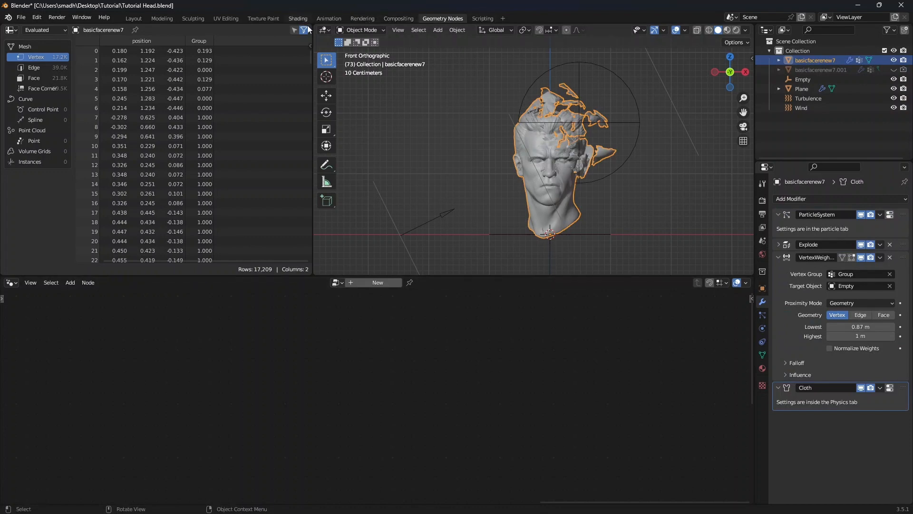
click(298, 18)
scroll(400, 316, up, 4)
middle_drag(486, 324, 473, 387)
scroll(473, 387, up, 4)
click(408, 303)
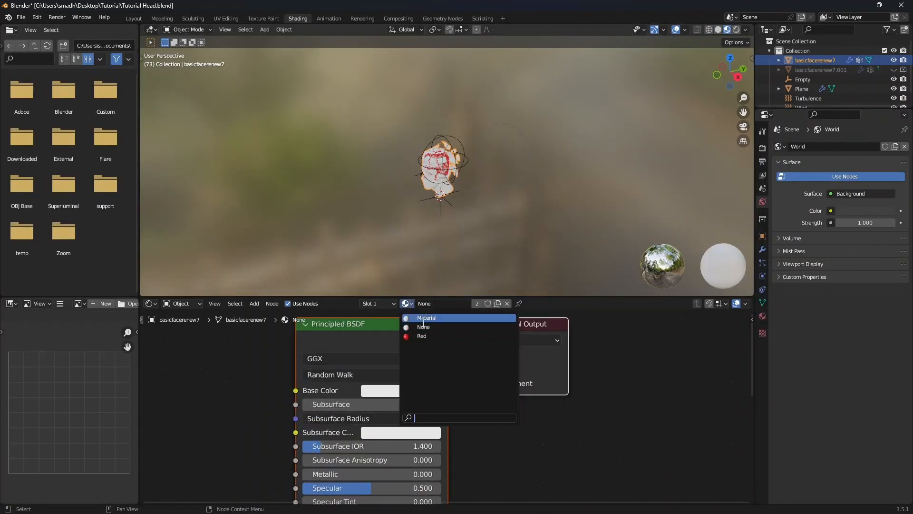
click(424, 326)
click(512, 418)
scroll(439, 184, up, 6)
middle_drag(439, 184, 530, 192)
scroll(530, 192, up, 1)
key(KP_1)
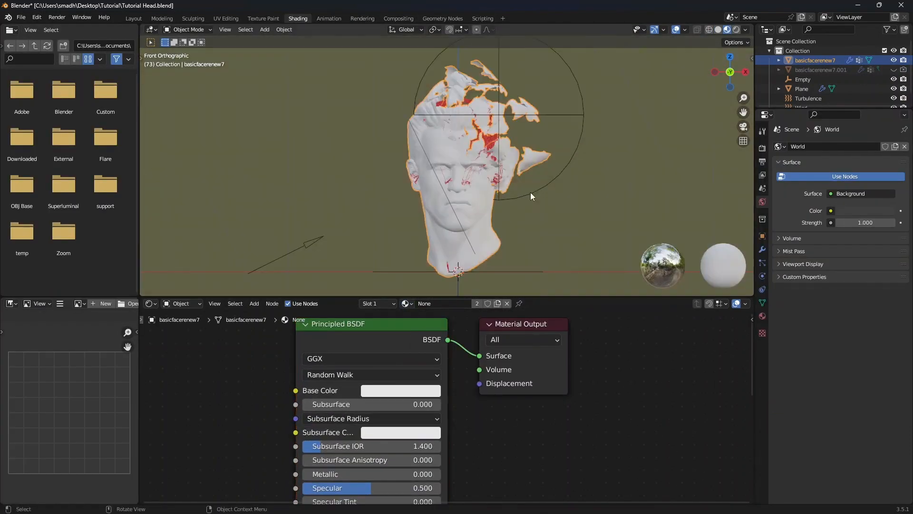
Switch the viewport to rendered shading and set the render engine to Cycles
click(736, 29)
scroll(558, 141, down, 2)
shift+middle_drag(558, 141, 508, 150)
click(763, 148)
click(866, 147)
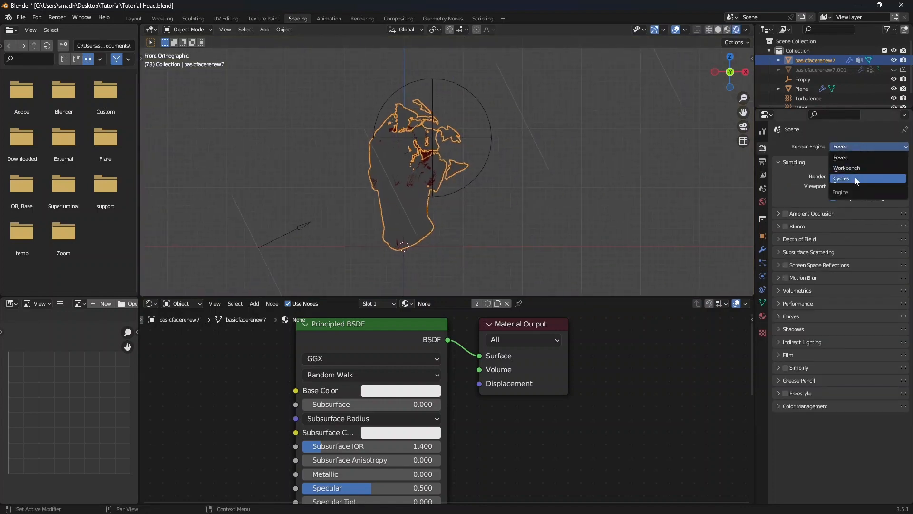
click(855, 177)
Set the World background strength to 0
scroll(417, 224, up, 2)
click(763, 201)
double_click(866, 219)
text(0)
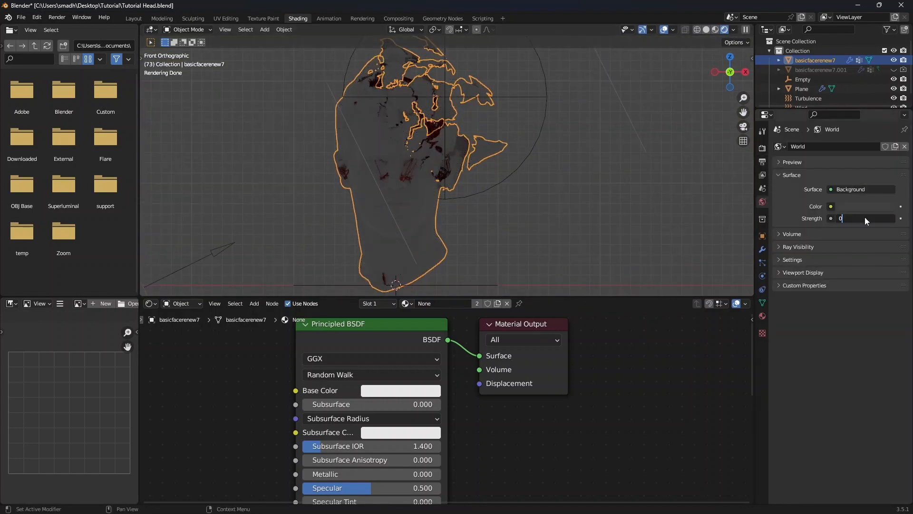
key(Return)
scroll(457, 198, down, 2)
Add an Area light and move it up above the head
key(shift+a)
mouse_move(419, 312)
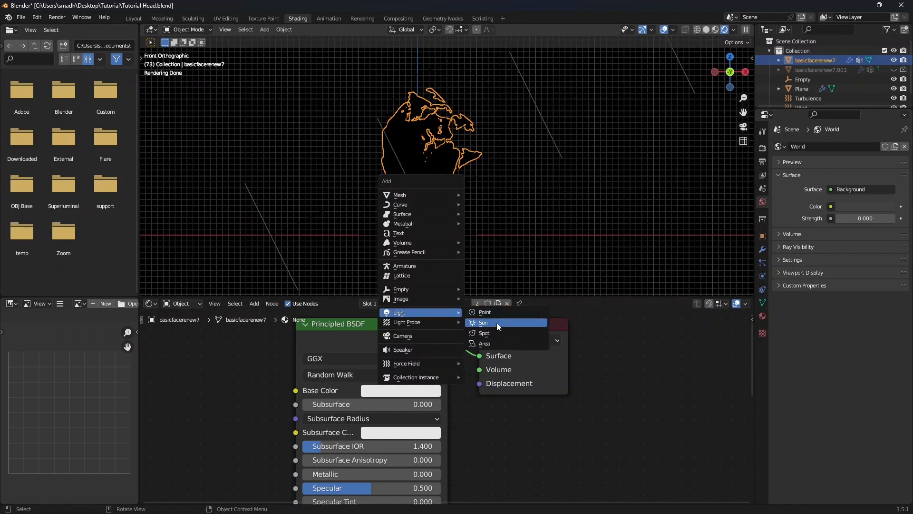
click(484, 343)
key(g)
click(481, 64)
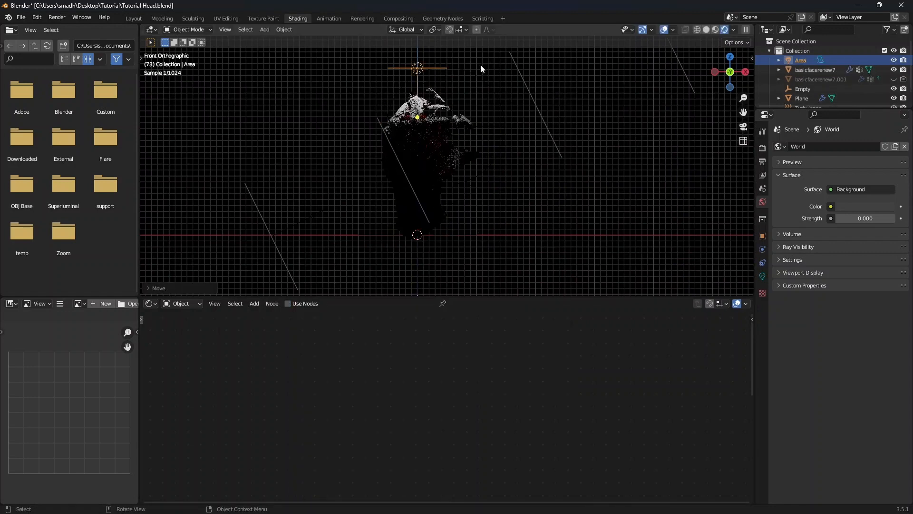
Reposition the Area light in top view so it sits in front of and beside the head
key(KP_7)
scroll(458, 173, down, 2)
key(g)
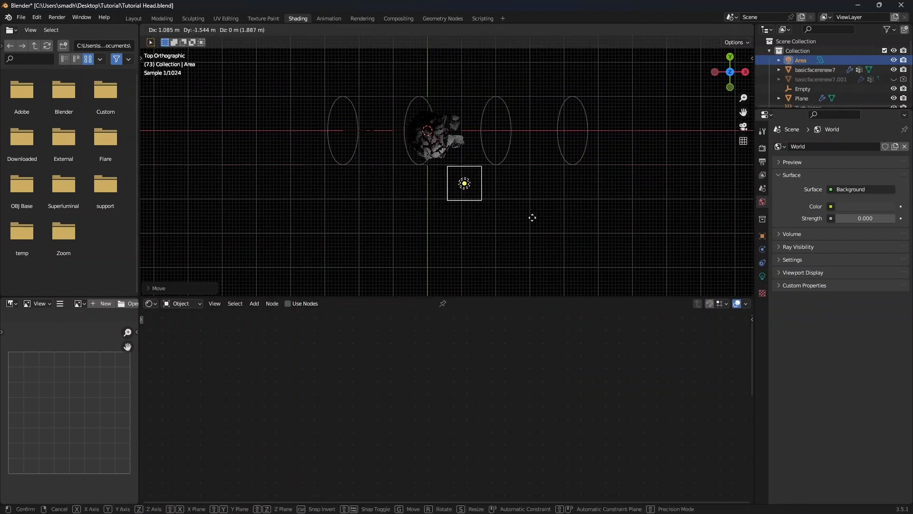
click(549, 213)
scroll(447, 194, up, 2)
middle_drag(447, 193, 396, 166)
key(KP_1)
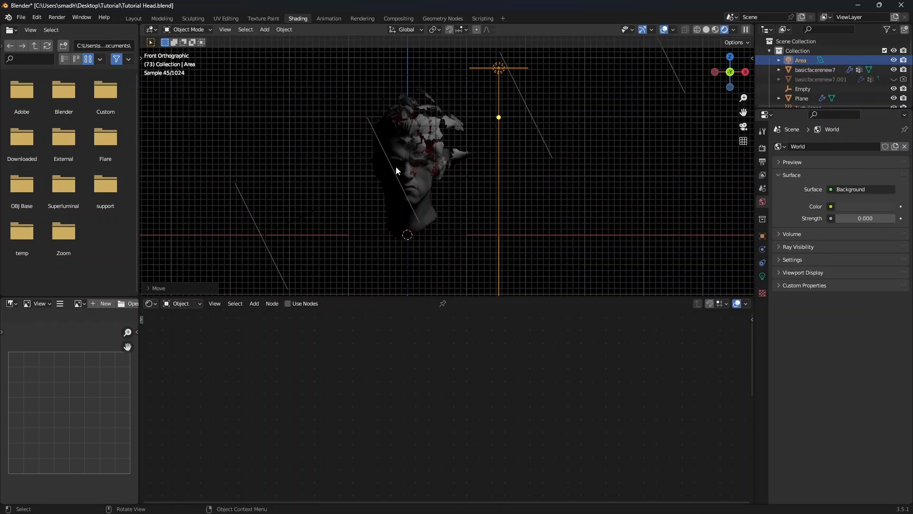
Add a camera and look through it
key(shift+a)
click(383, 204)
key(KP_0)
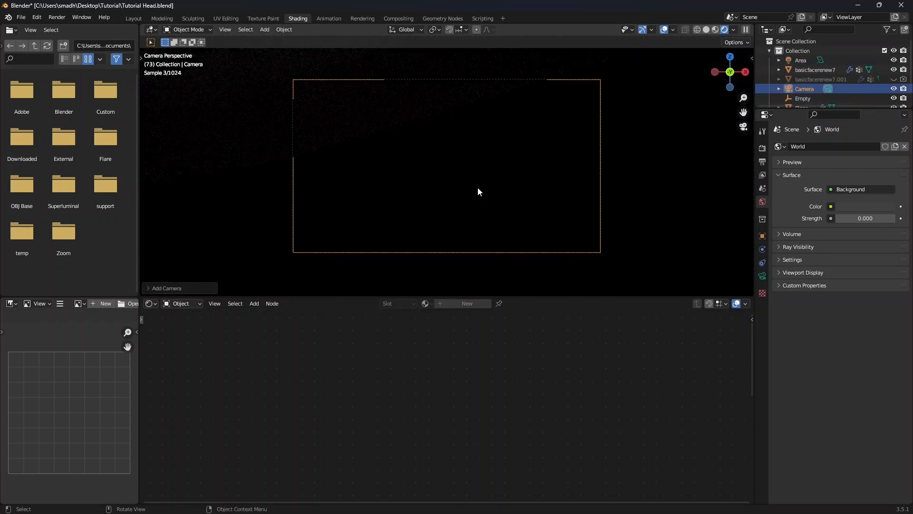
Lock the camera to the view and frame the head inside the camera border
key(n)
click(748, 101)
click(695, 174)
key(n)
scroll(445, 175, down, 8)
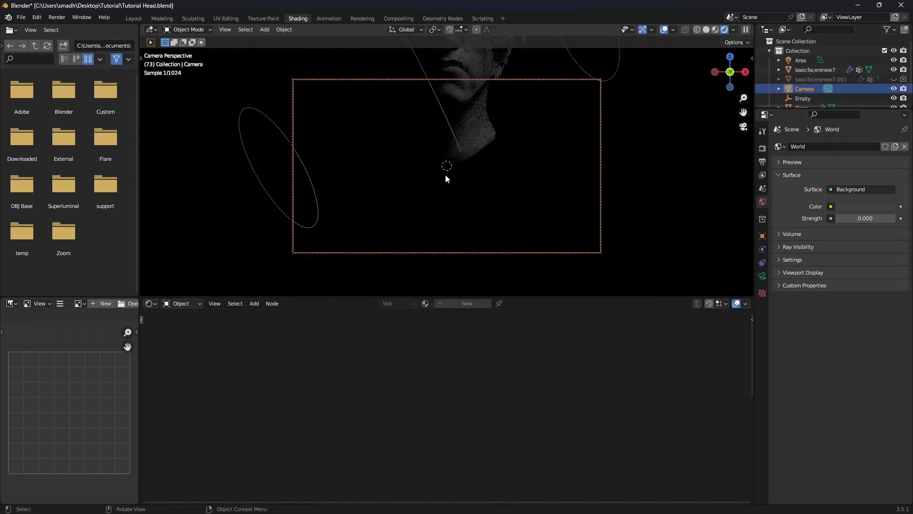
mouse_move(447, 173)
shift+middle_down()
mouse_move(463, 217)
mouse_move(455, 147)
mouse_move(450, 171)
shift+middle_up()
scroll(463, 203, up, 4)
scroll(464, 202, up, 4)
scroll(450, 171, down, 2)
middle_drag(450, 171, 499, 171)
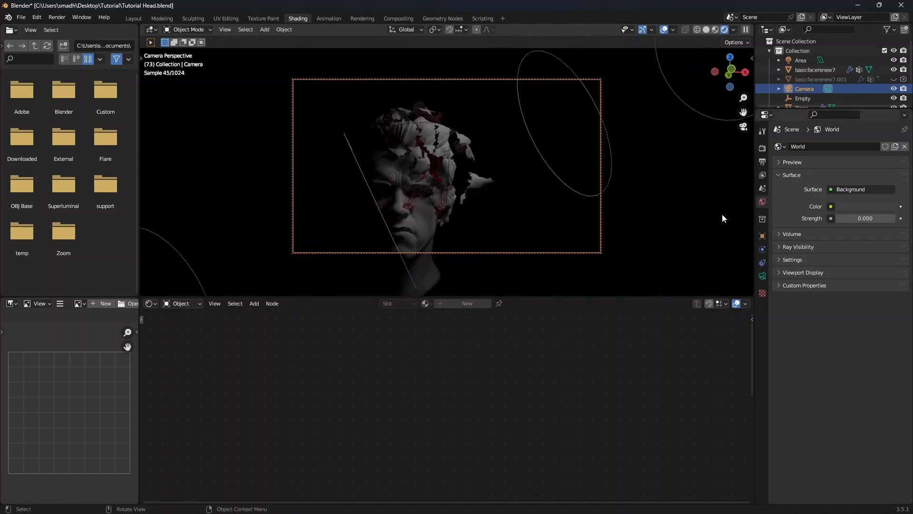
scroll(807, 96, down, 3)
drag(802, 113, 803, 179)
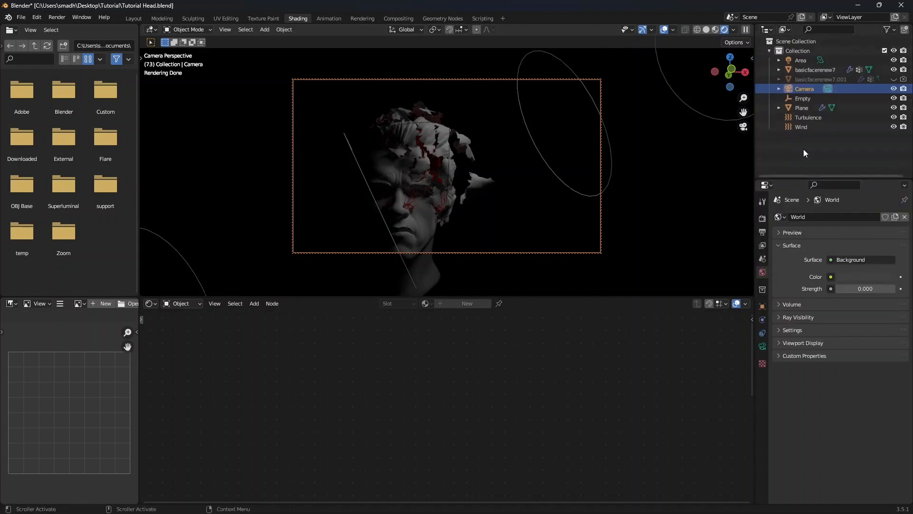
Set the Area light's power to 50 W
click(801, 61)
click(762, 346)
double_click(859, 282)
text(50)
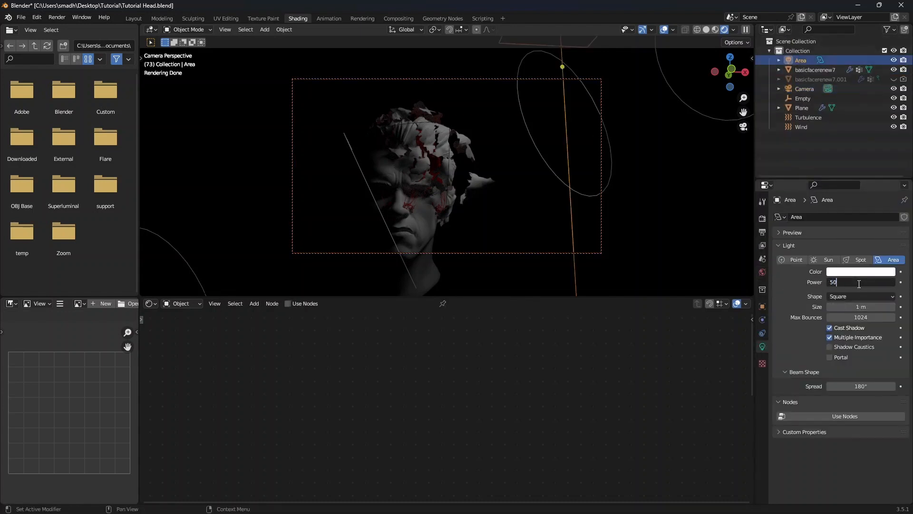
key(Return)
Set the camera's passepartout to 1.000 in its viewport display settings
click(806, 90)
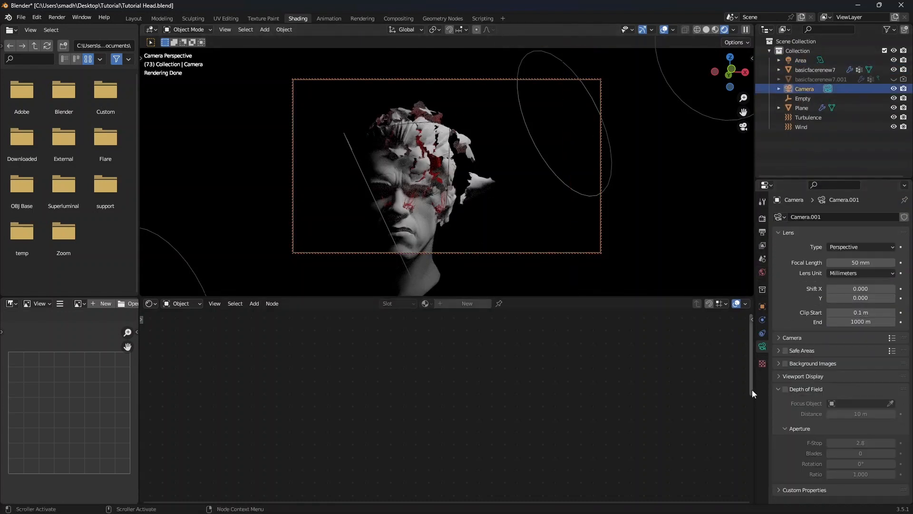
click(797, 376)
scroll(804, 375, down, 4)
drag(860, 369, 895, 368)
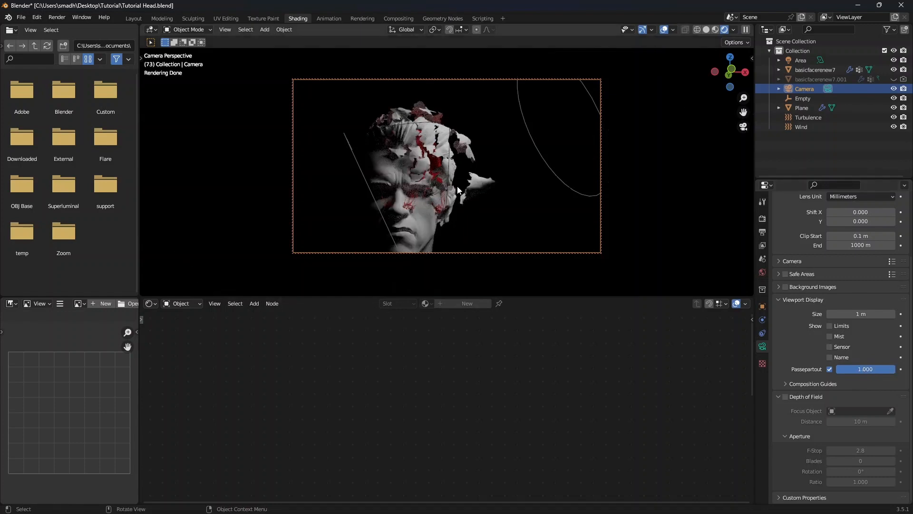
In the Layout workspace, split off a second viewport showing the camera view in rendered shading
click(136, 19)
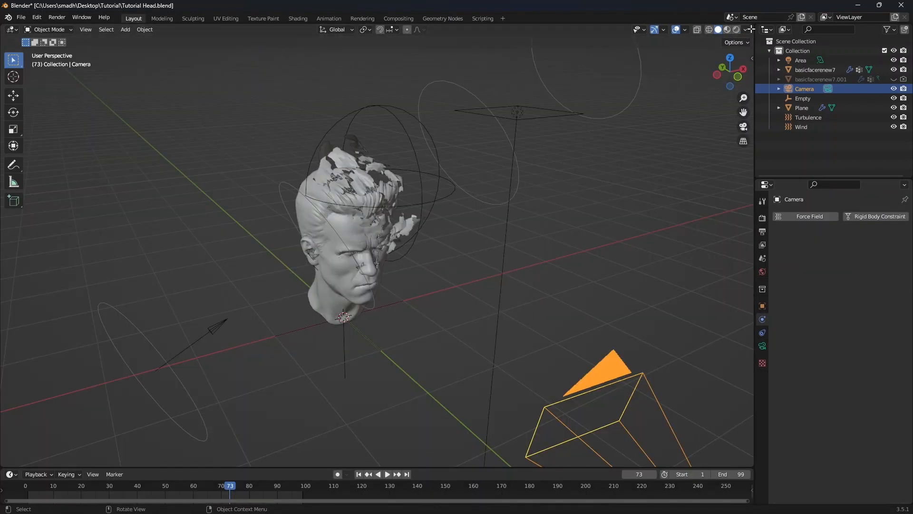
drag(752, 28, 300, 114)
key(KP_0)
mouse_move(531, 267)
shift+middle_down()
mouse_move(531, 249)
mouse_move(531, 257)
shift+middle_up()
key(n)
click(747, 102)
click(695, 174)
key(n)
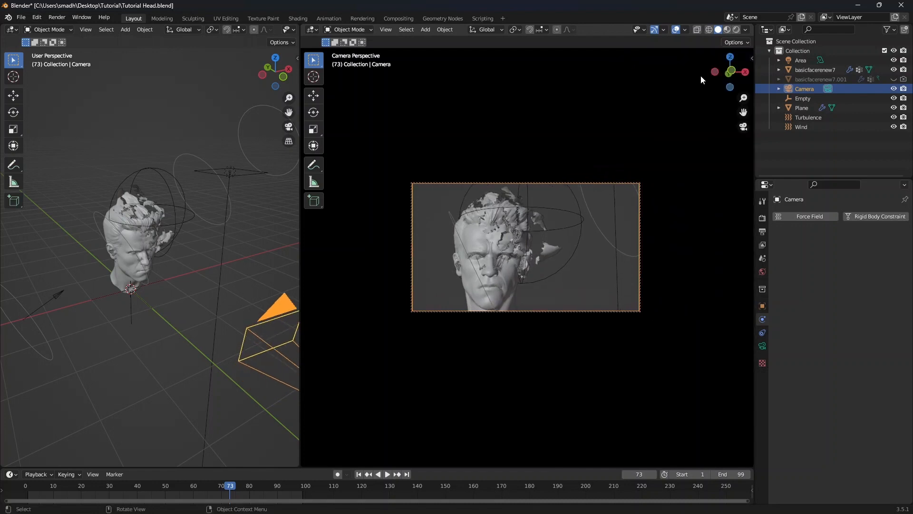
click(736, 30)
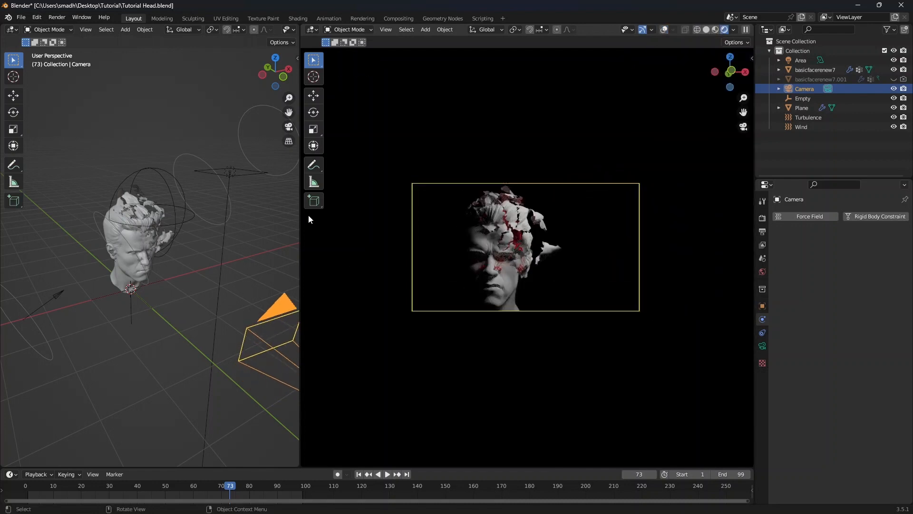
drag(301, 226, 468, 227)
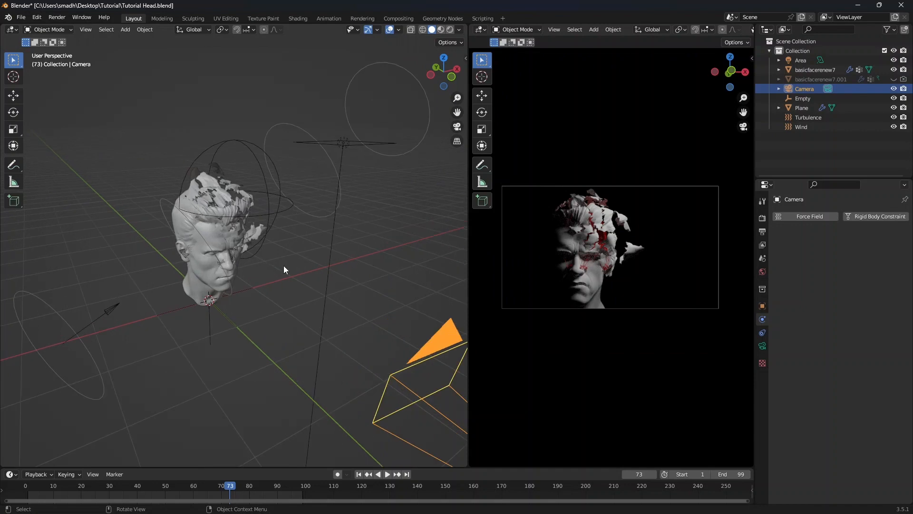
Duplicate the Area light in top view and place the copy on the other side of the head
key(KP_7)
click(291, 327)
key(shift+d)
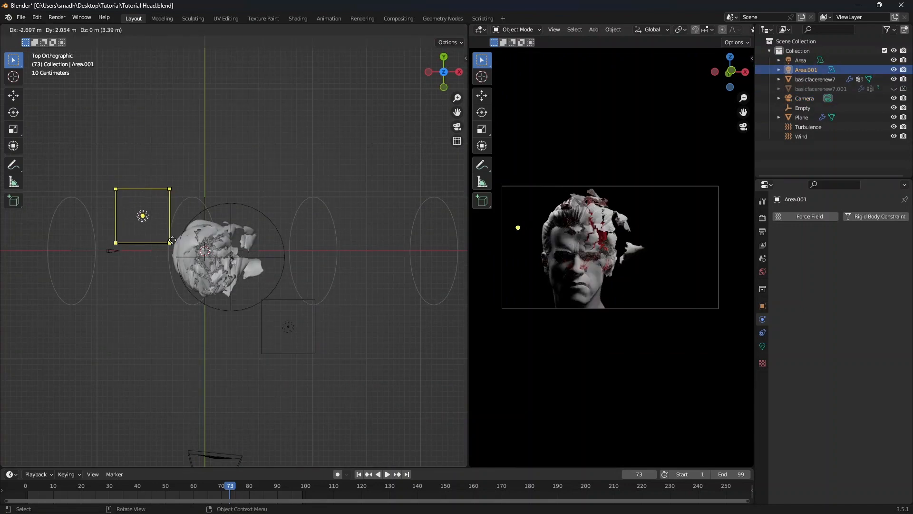
click(172, 277)
Play back the animation from the start to preview the tearing, then save the file
drag(238, 488, 29, 489)
key(space)
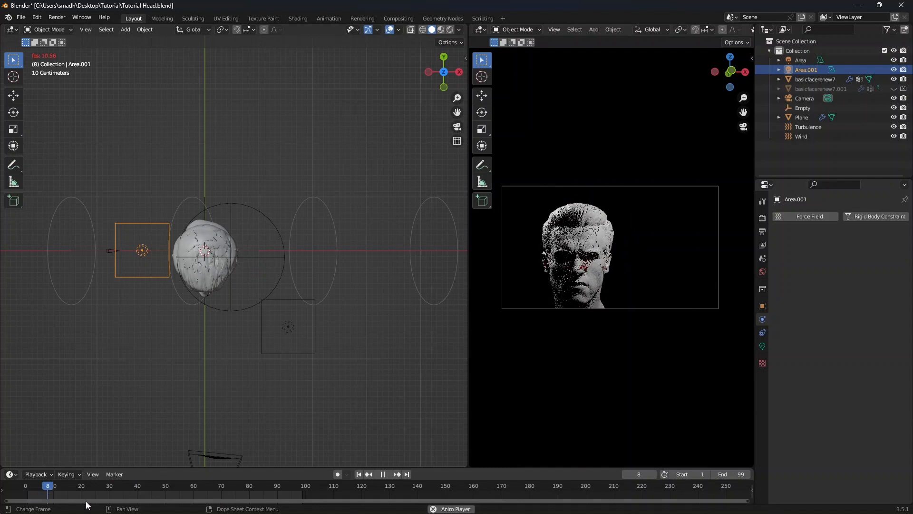
drag(153, 486, 265, 487)
key(space)
key(ctrl+s)
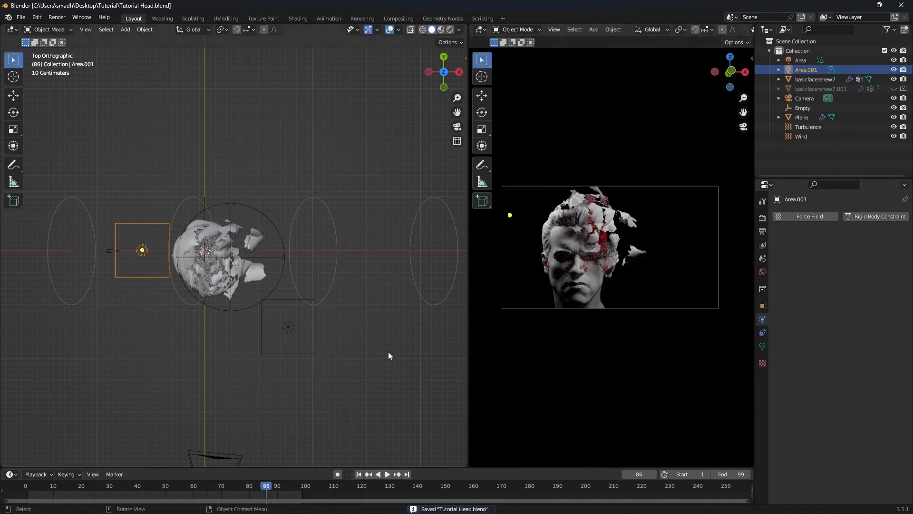